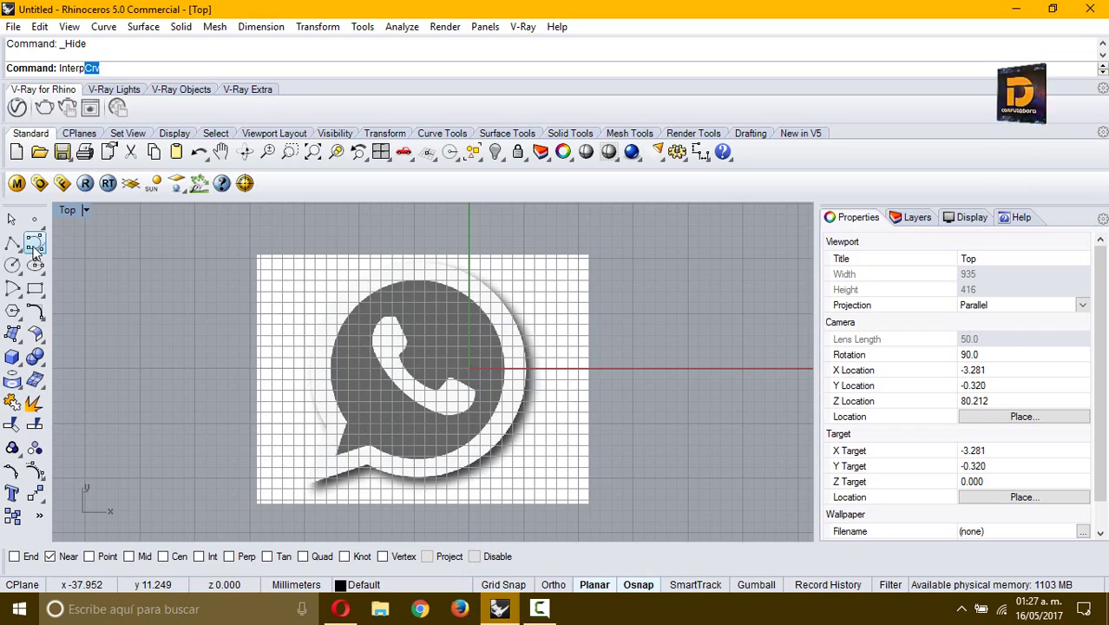
- Trace the white phone handset in the logo image with a closed curve through interpolated points
click(34, 243)
click(75, 248)
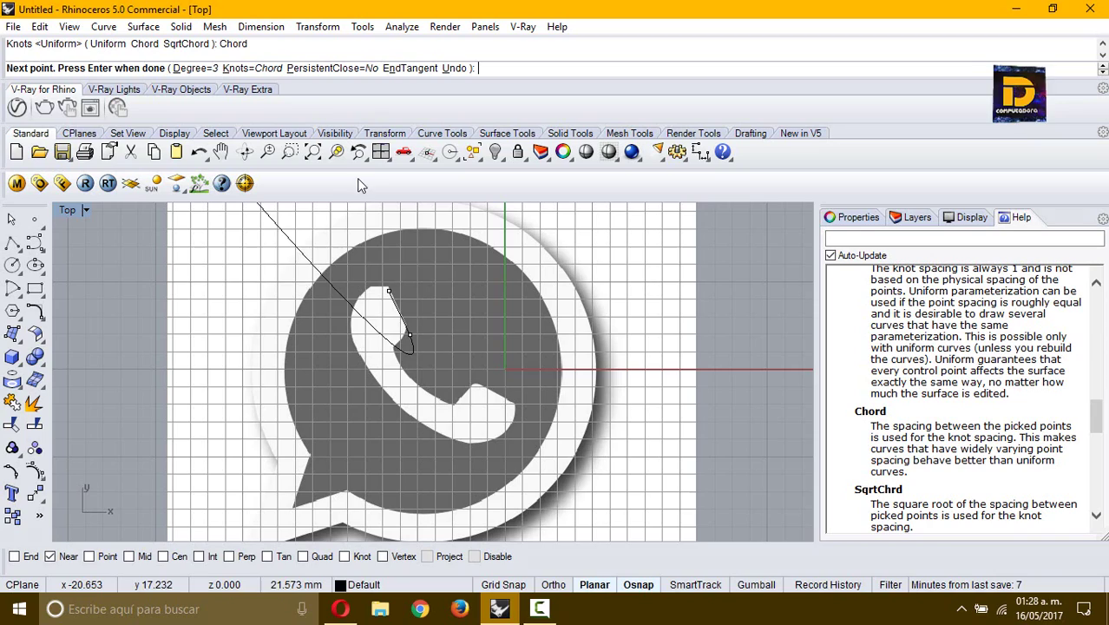
click(408, 334)
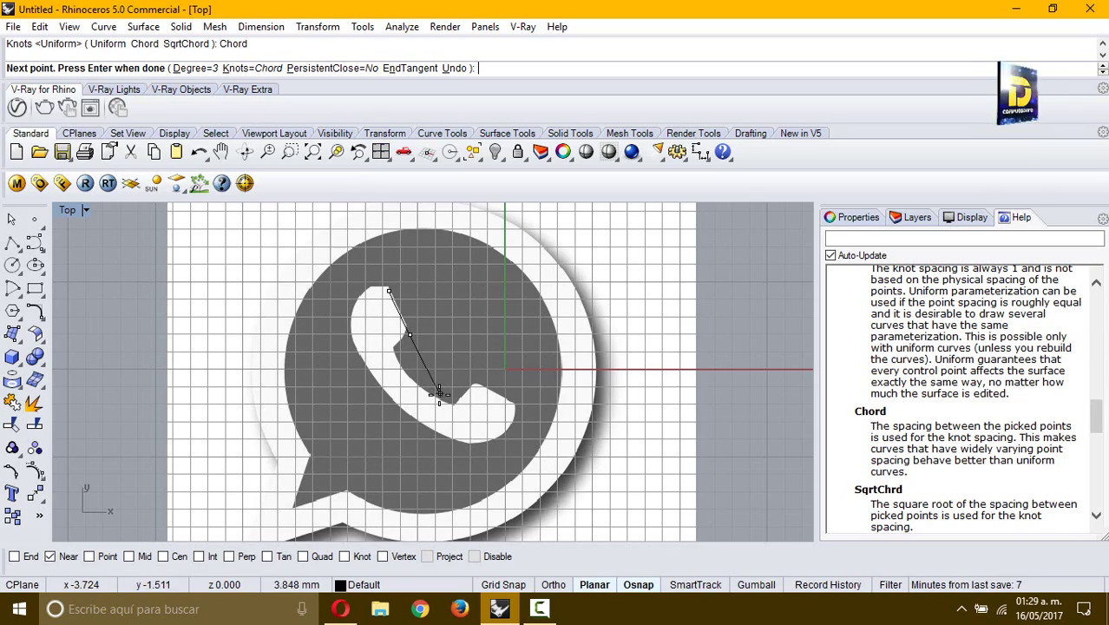
click(390, 349)
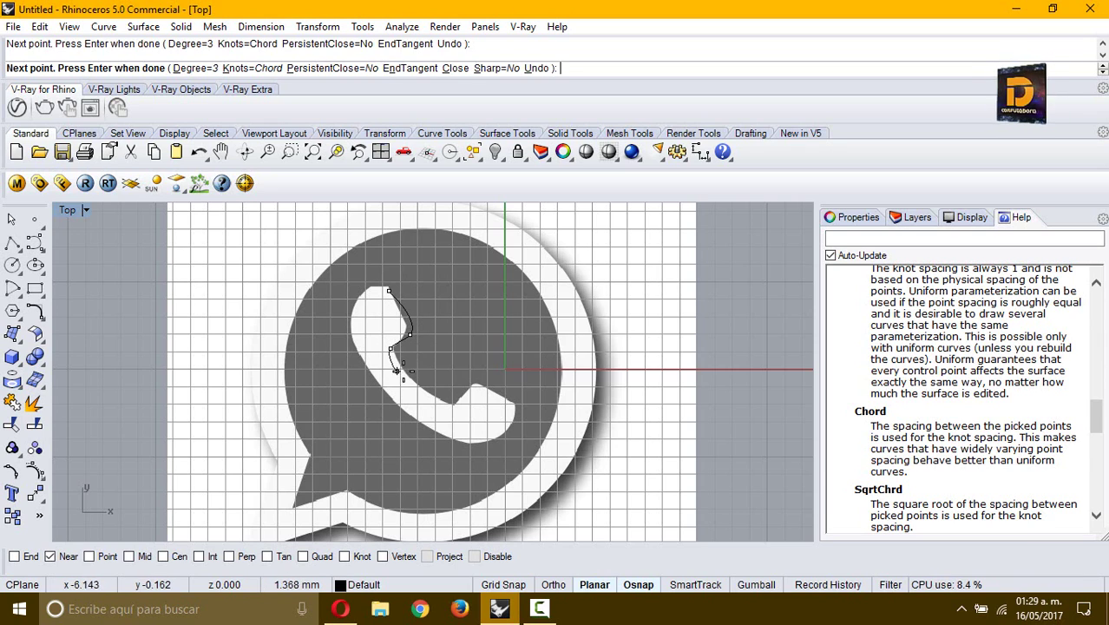
click(409, 374)
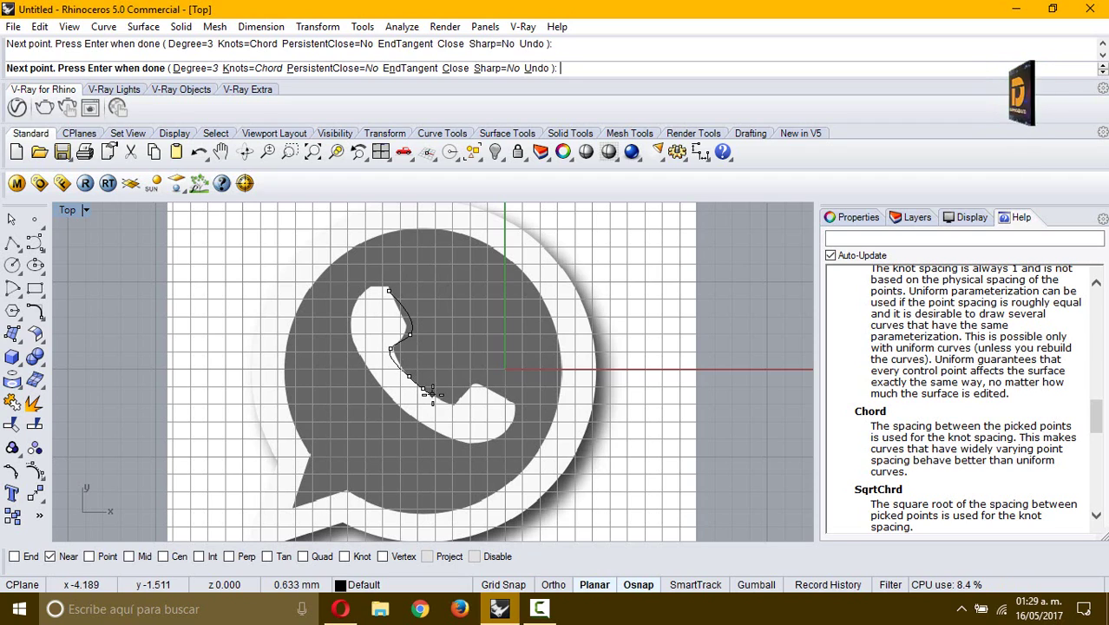
click(437, 396)
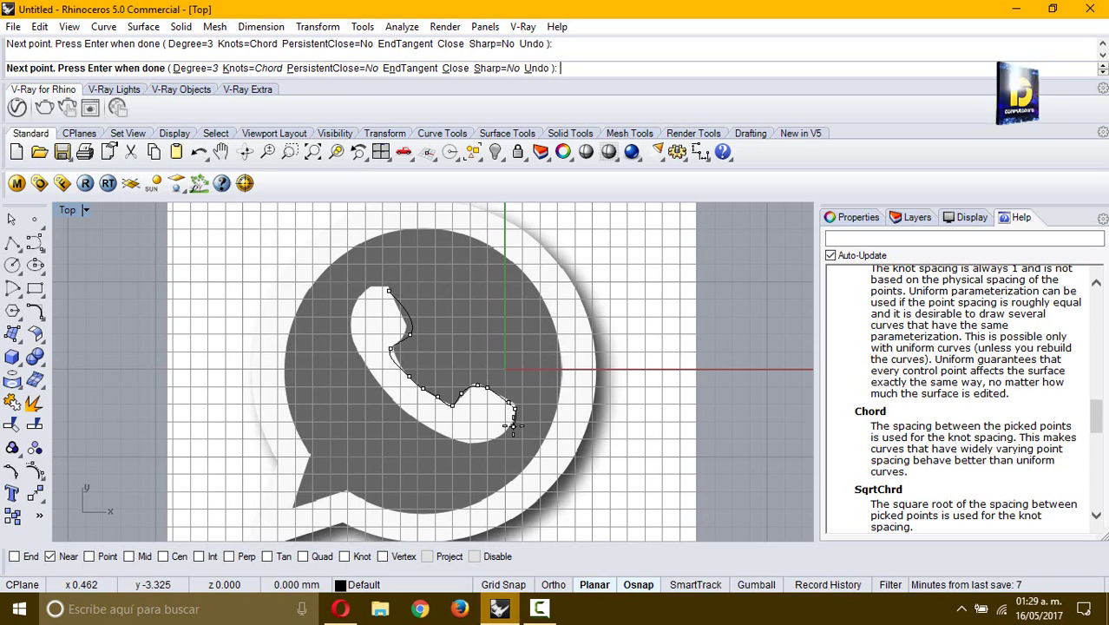
click(441, 433)
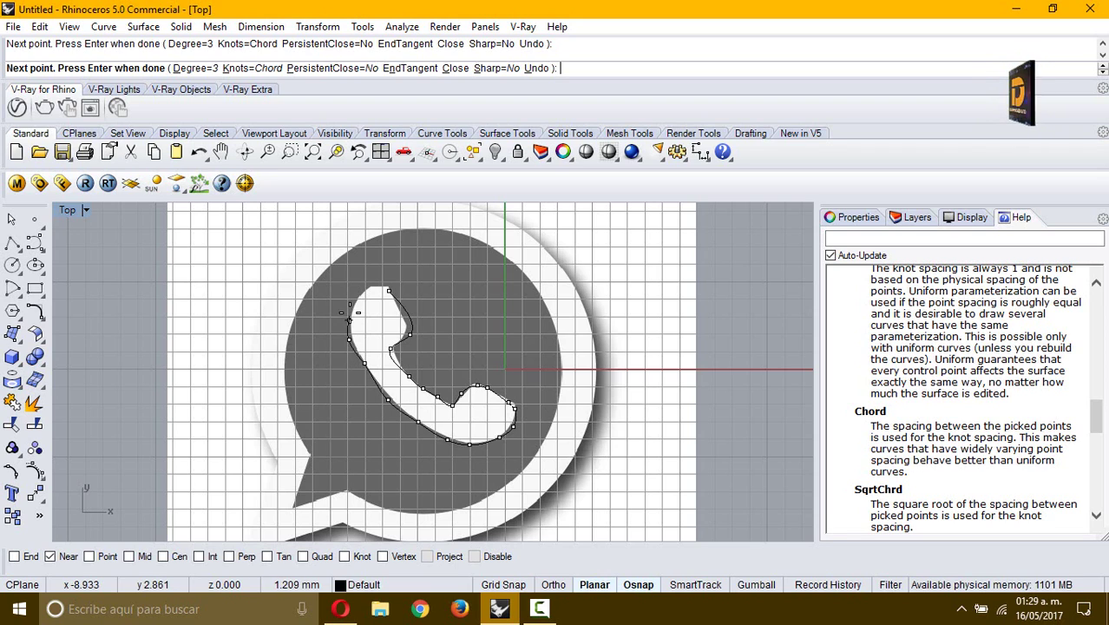
click(368, 286)
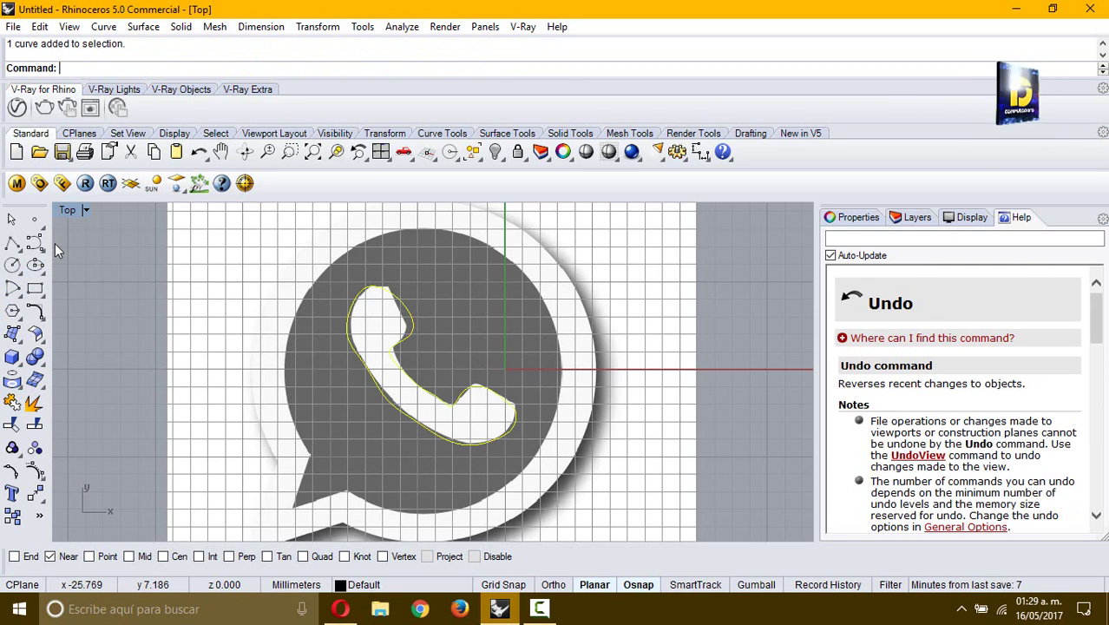
- Turn on the handset curve's edit points and move the misaligned ones onto the outline in the image
click(11, 471)
drag(414, 328, 406, 322)
scroll(406, 322, up, 7)
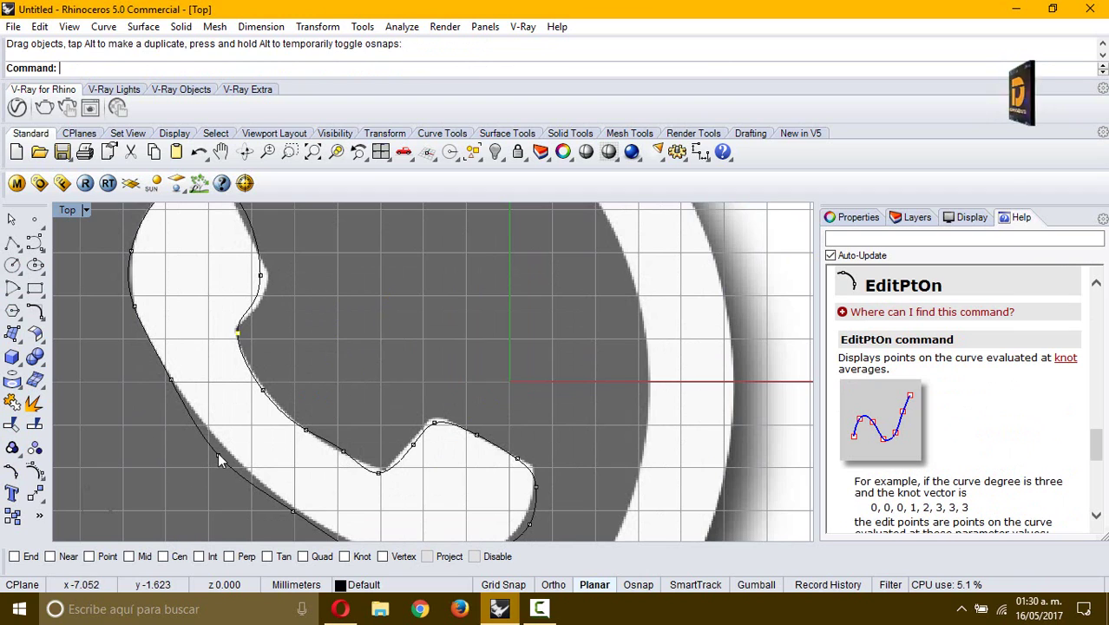
drag(218, 455, 230, 455)
right_drag(232, 414, 201, 347)
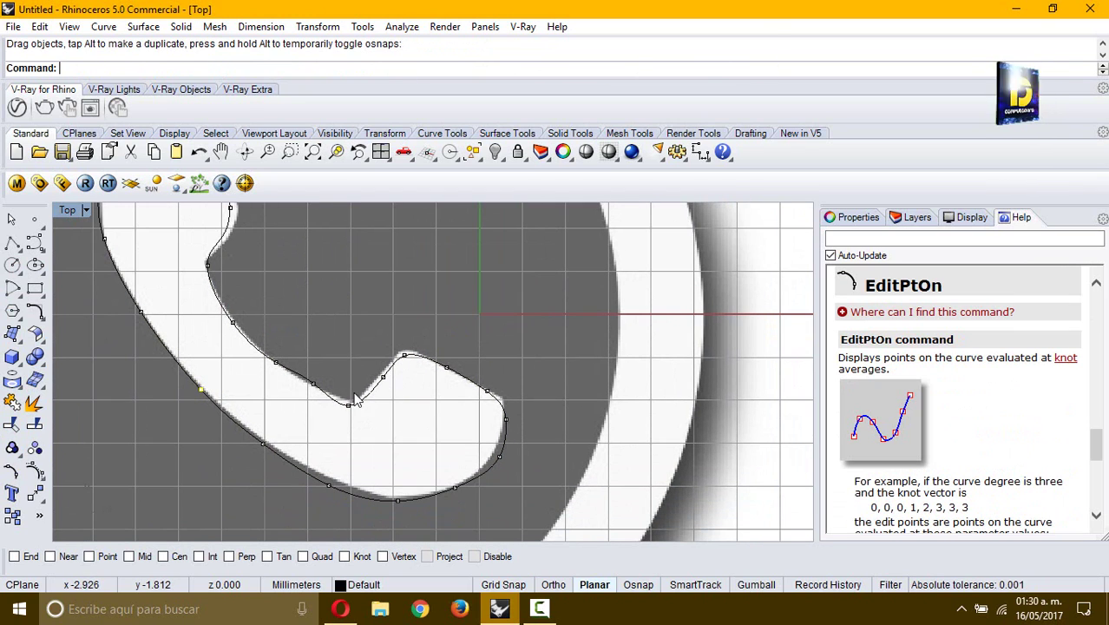
drag(348, 406, 347, 403)
key(Home)
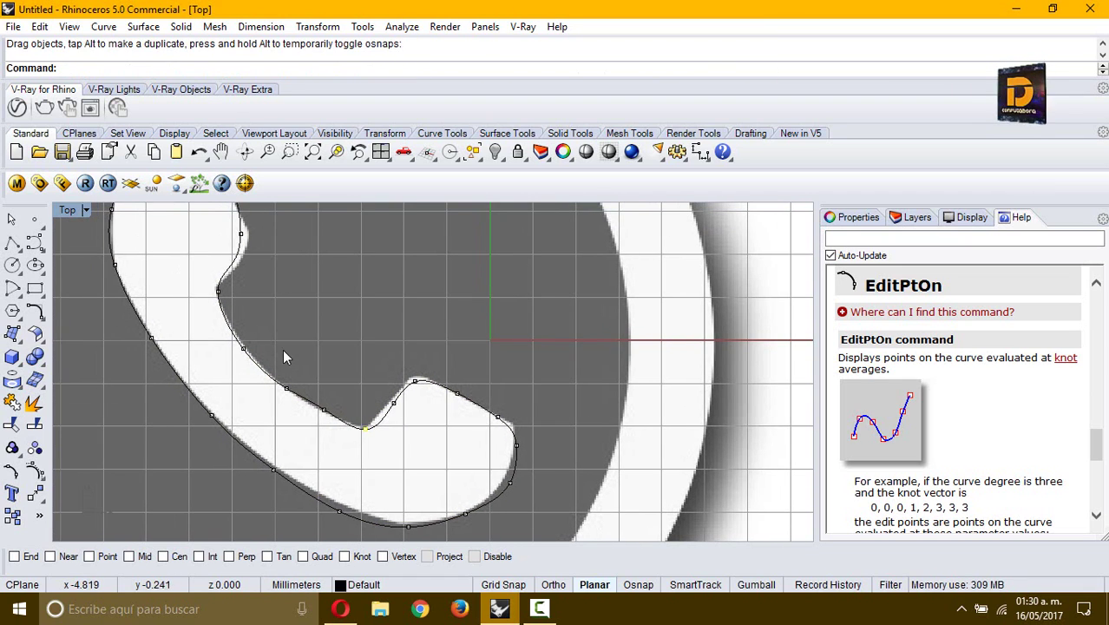
key(Home)
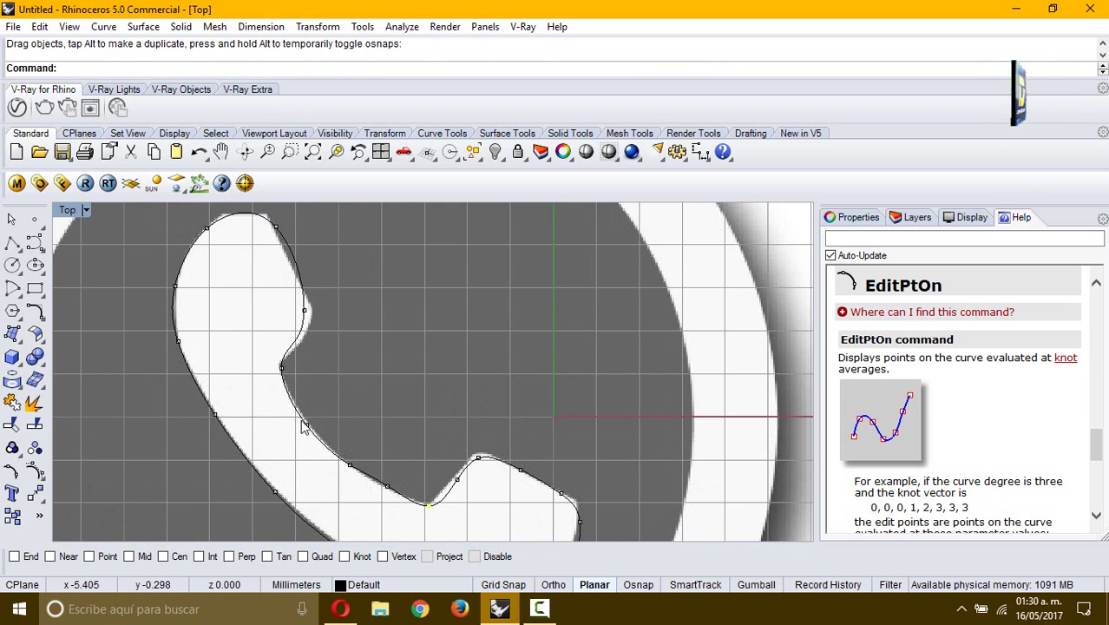
key(Home)
key(Home)
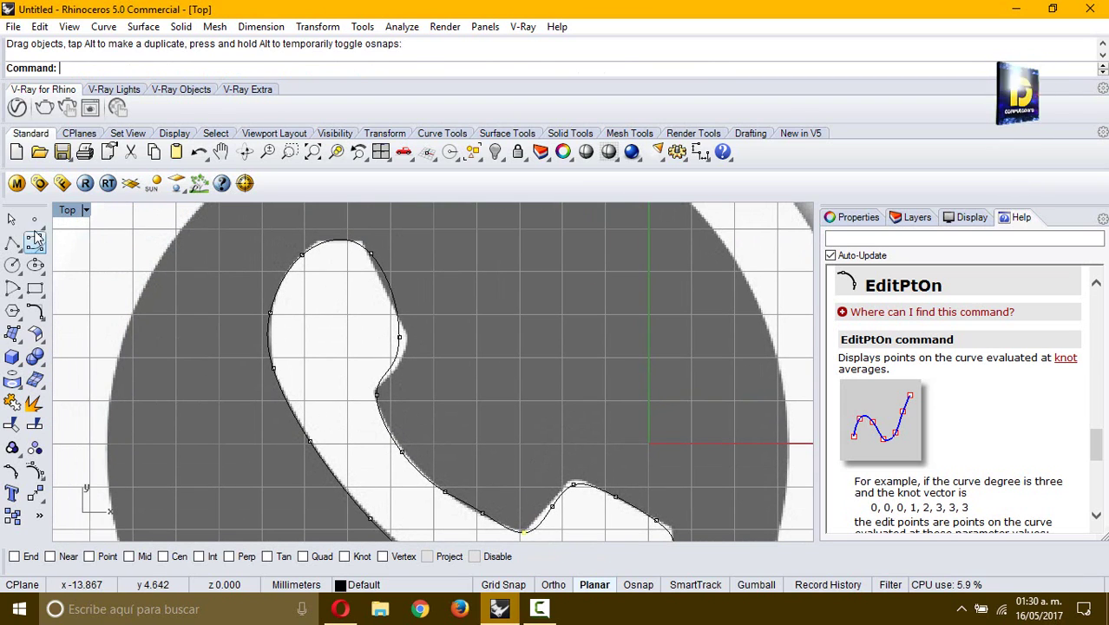
key(Escape)
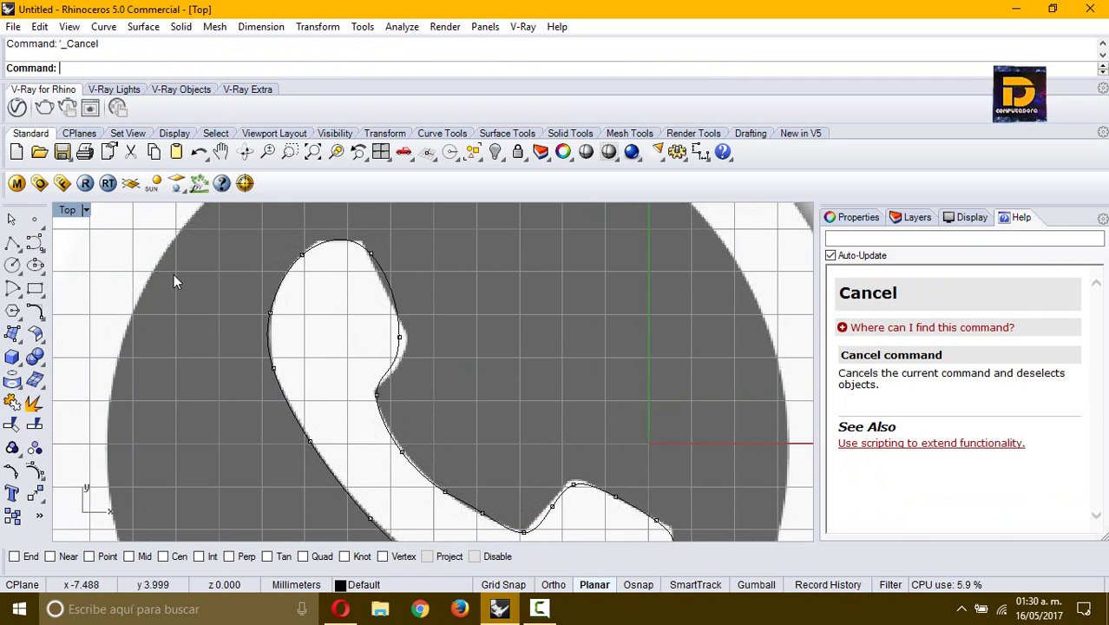
- Draw an open five-point control-point curve in the empty area beside the logo image, rising away from it
scroll(321, 298, down, 5)
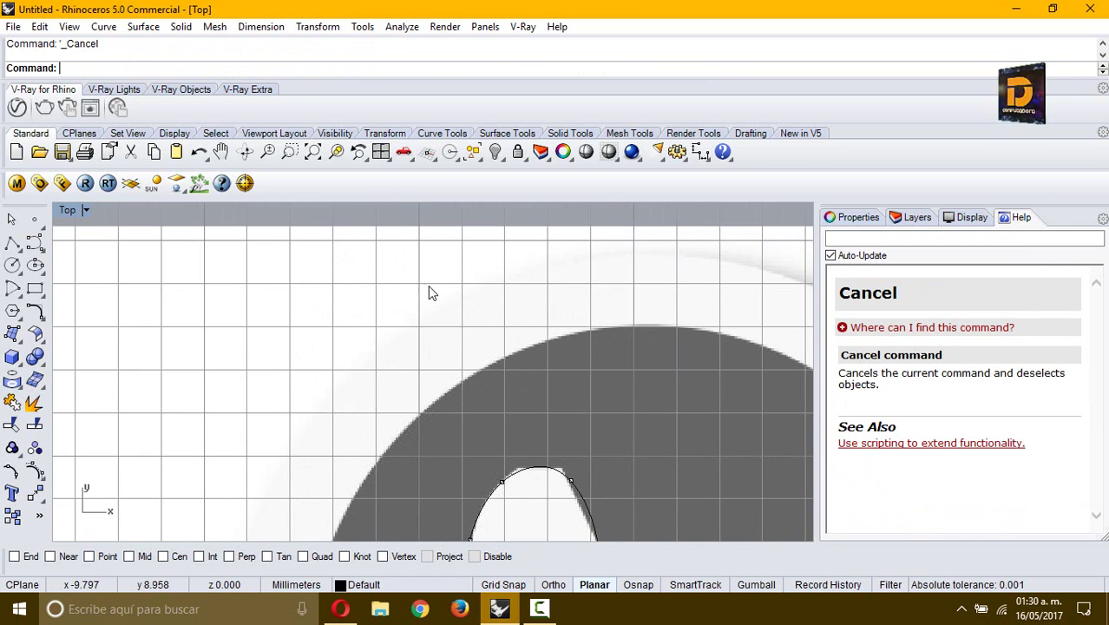
scroll(412, 289, down, 6)
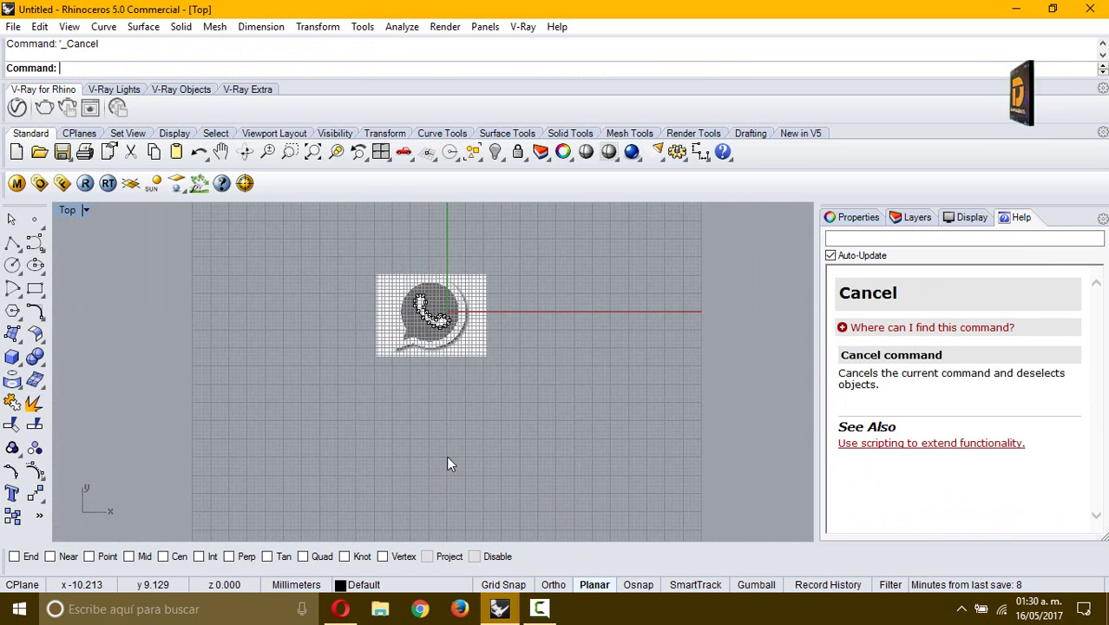
click(35, 243)
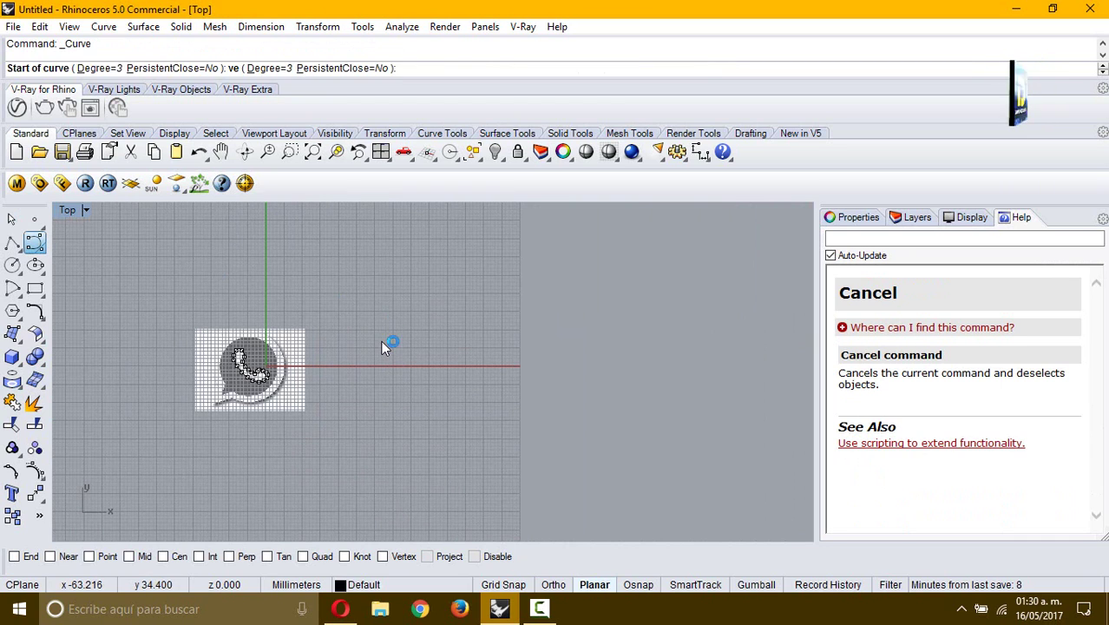
click(380, 339)
click(379, 288)
click(449, 261)
click(507, 252)
click(547, 223)
key(Return)
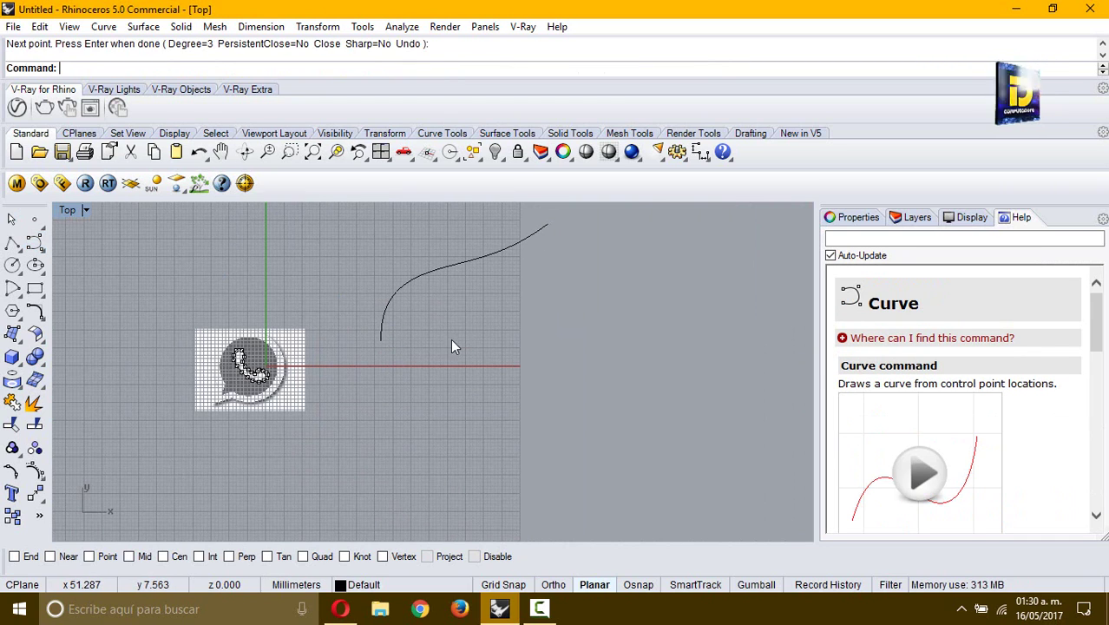
- Draw a second open control-point curve with five points below the first practice curve
key(Return)
click(422, 364)
click(457, 319)
click(511, 353)
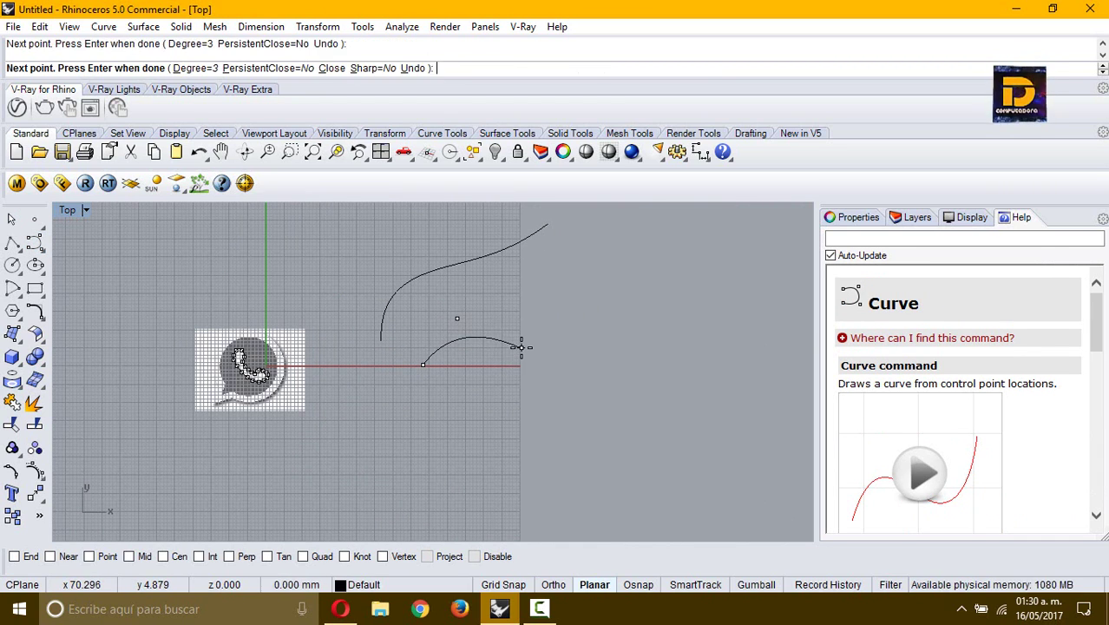
click(518, 293)
click(548, 287)
key(Return)
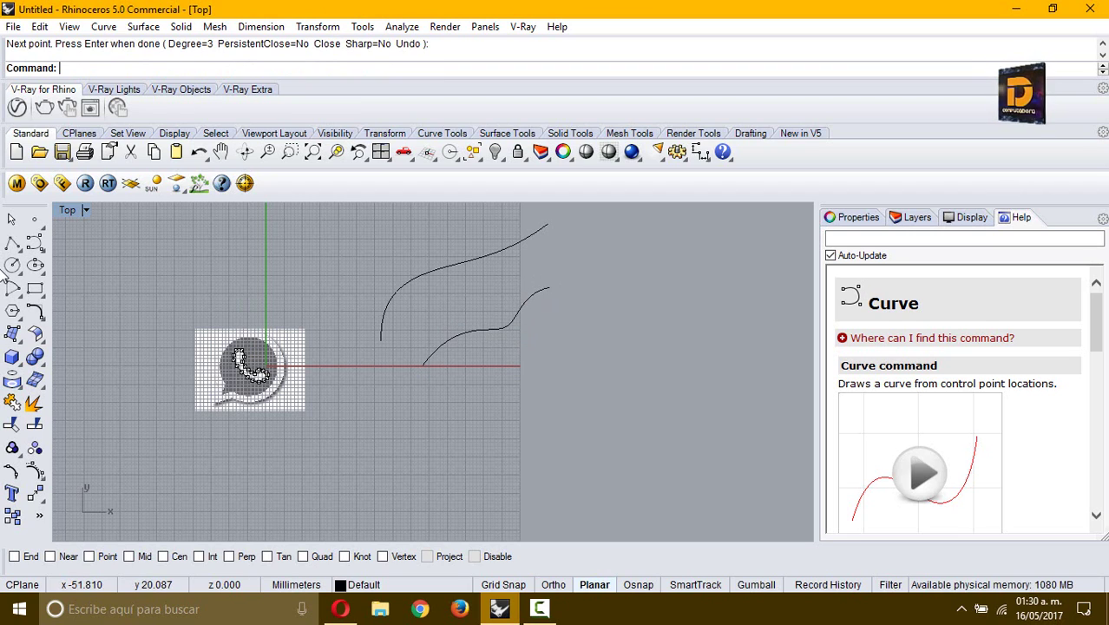
- Draw a third open practice curve below the other two using interpolated points
click(39, 247)
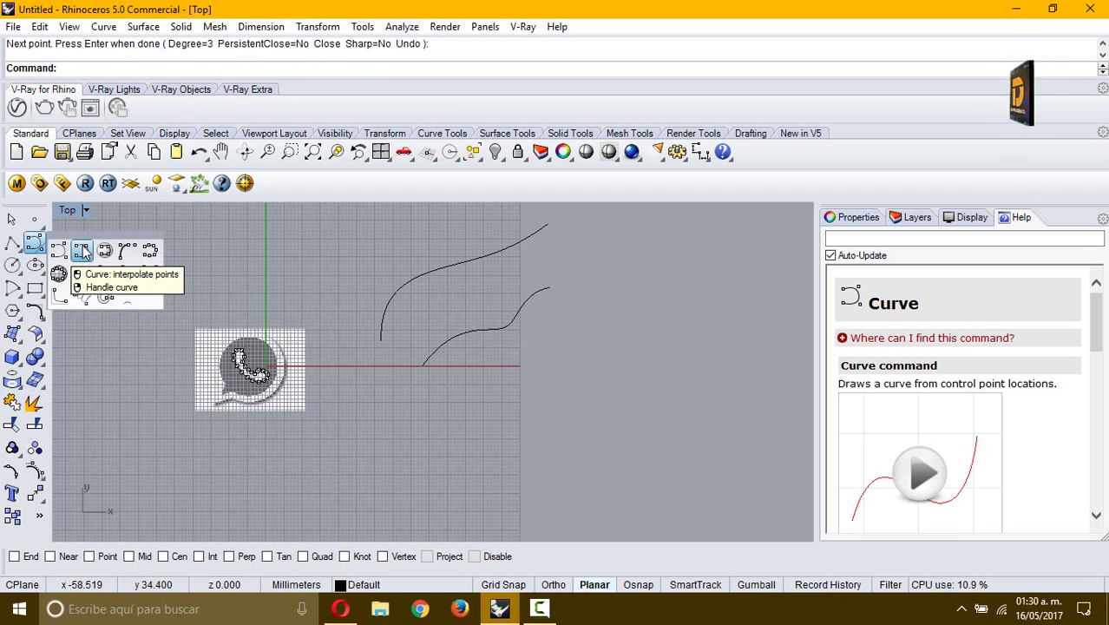
click(84, 252)
click(413, 421)
click(442, 390)
click(466, 388)
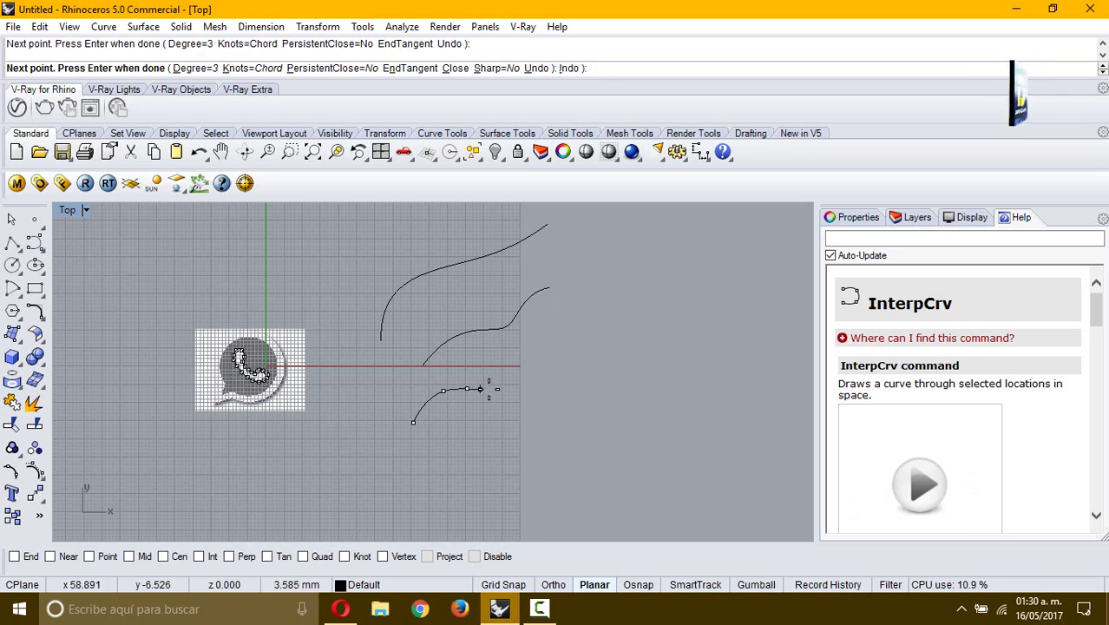
click(494, 387)
click(586, 340)
key(Return)
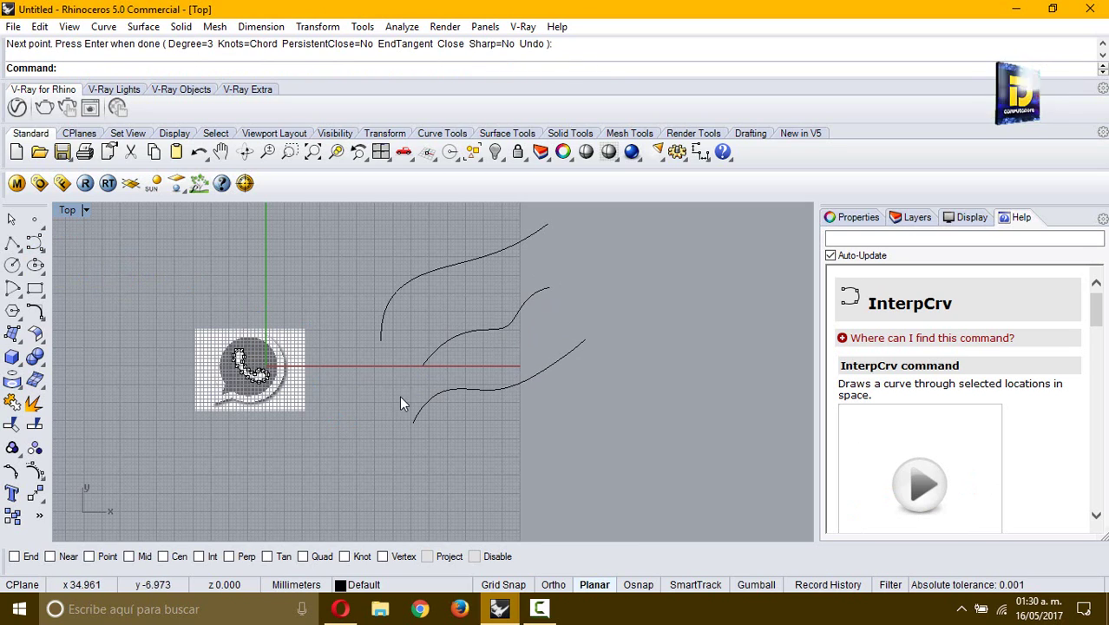
- Turn on the edit points of the lowest practice curve and pull a middle point down into a deep dip
click(417, 414)
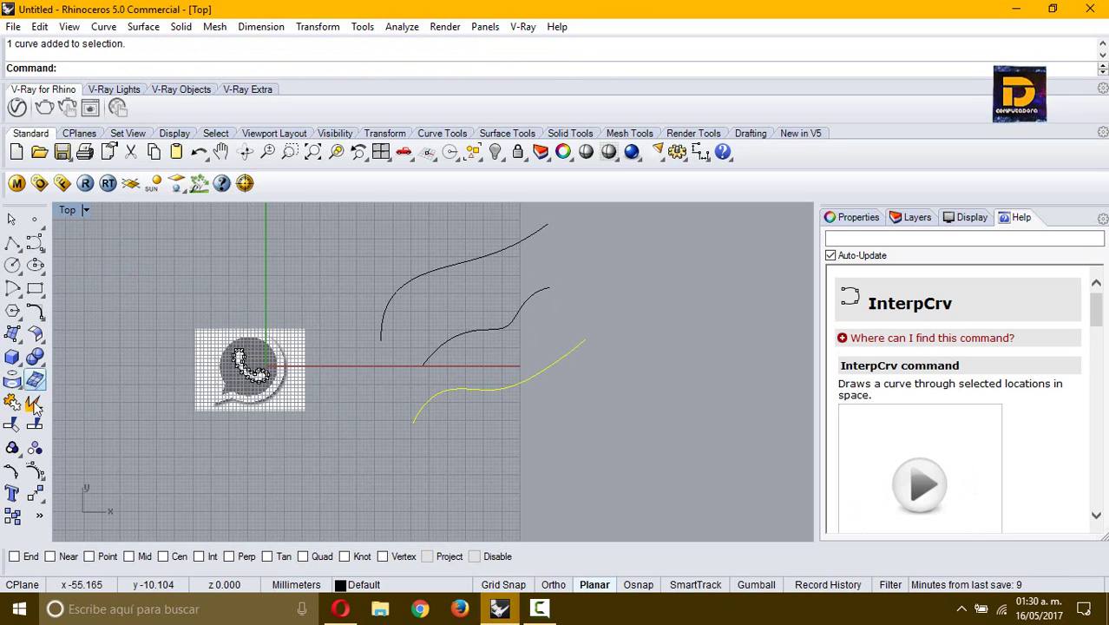
click(9, 477)
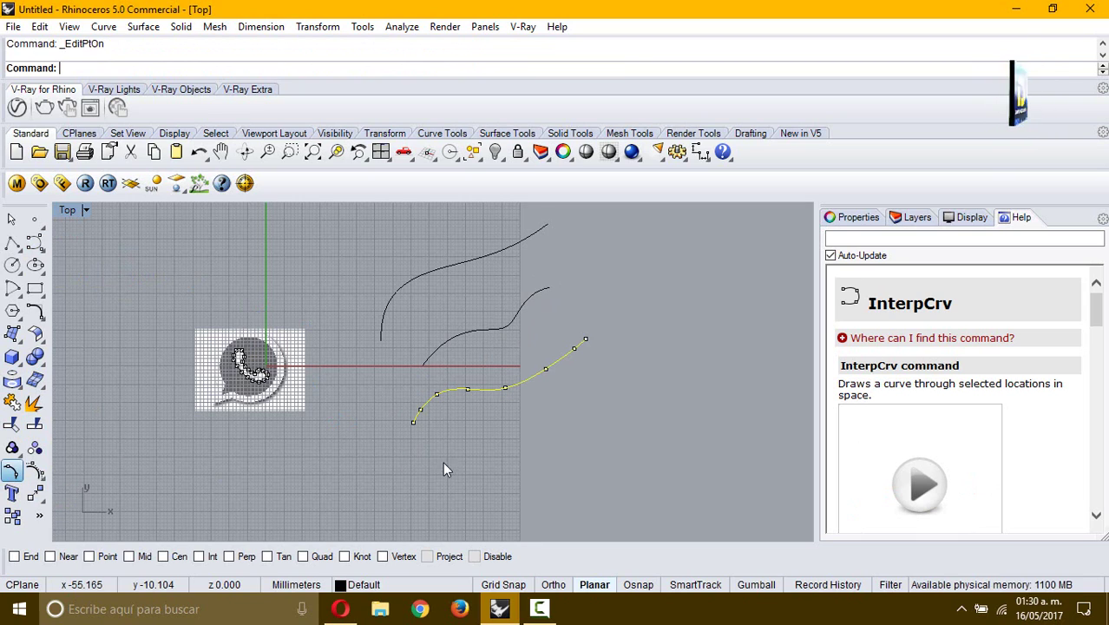
click(470, 398)
drag(468, 394, 468, 428)
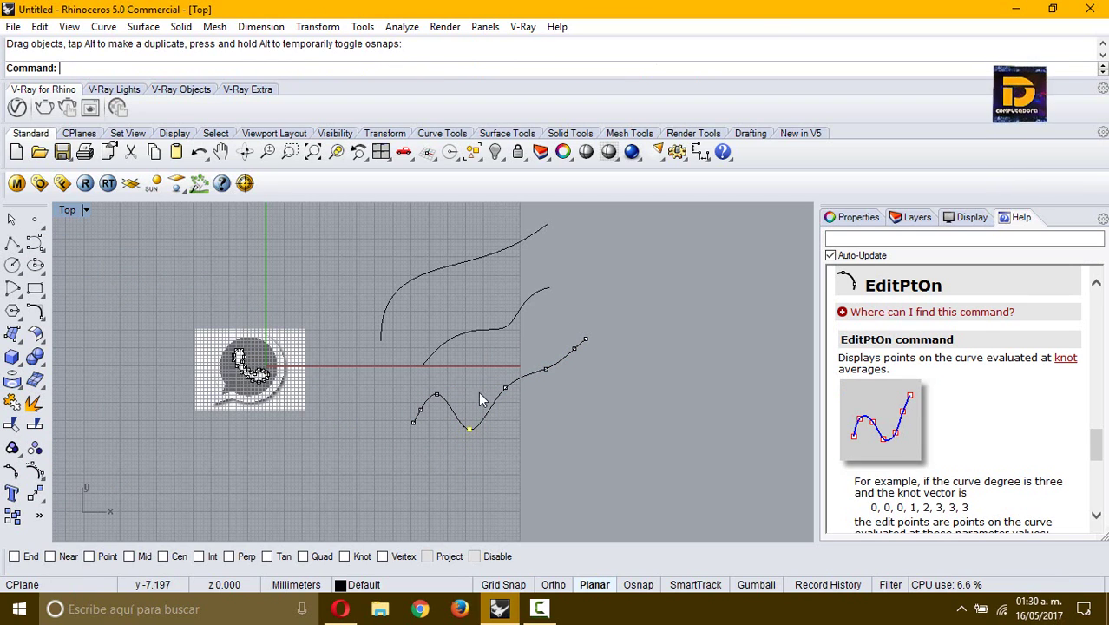
key(Escape)
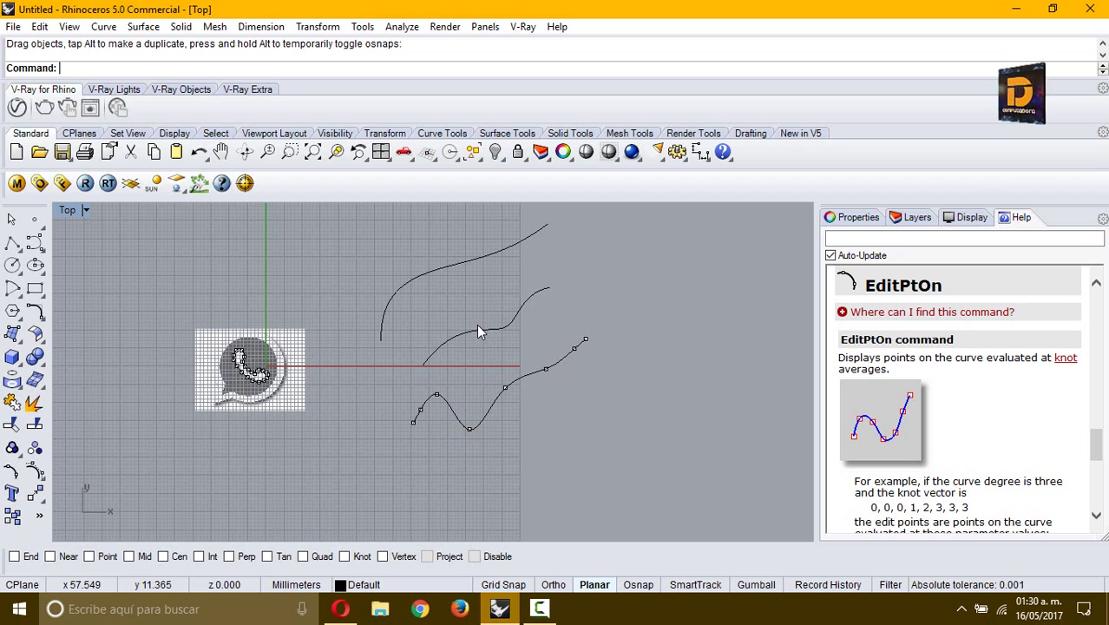
- Show the middle practice curve's edit points, reshape it by moving its central point, and turn all points off
click(475, 329)
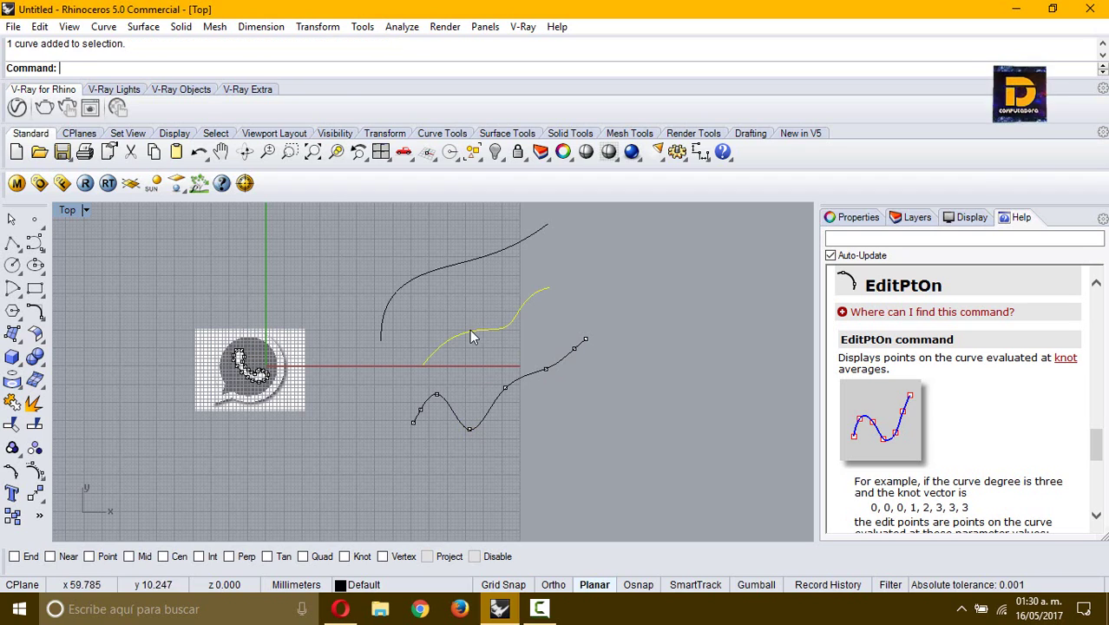
click(11, 448)
drag(509, 323, 453, 279)
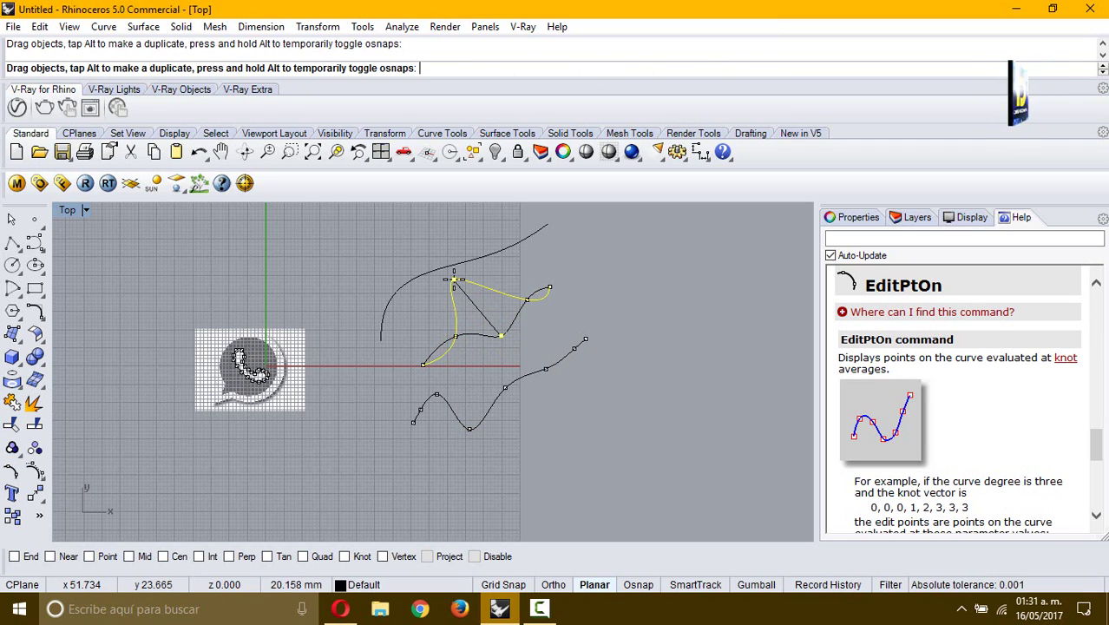
drag(453, 280, 491, 324)
right_drag(457, 268, 446, 329)
click(446, 326)
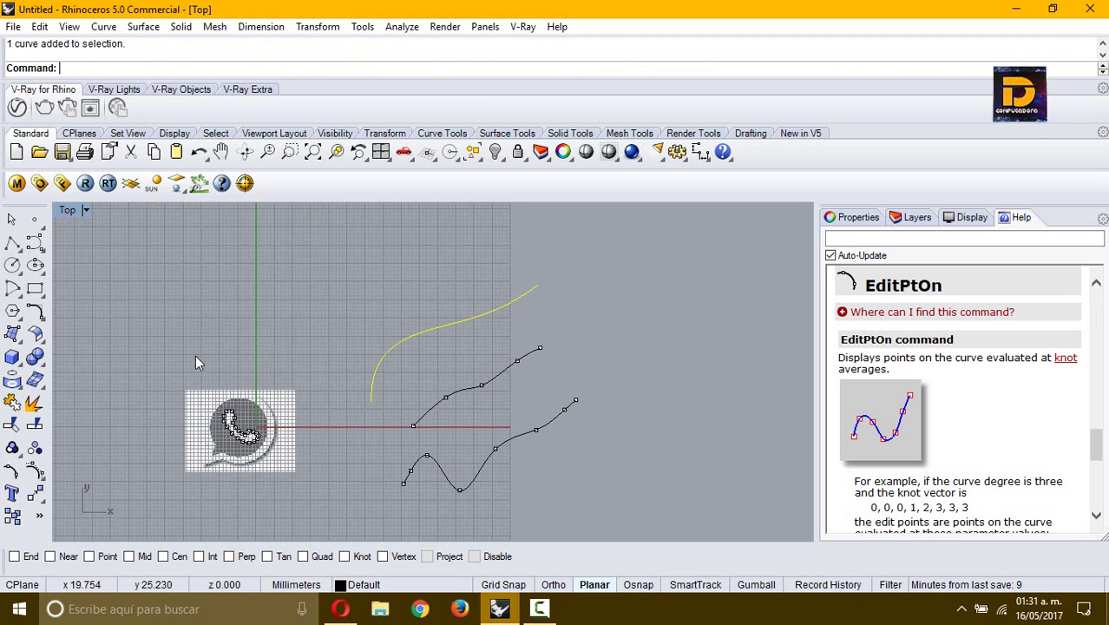
key(Escape)
key(Escape)
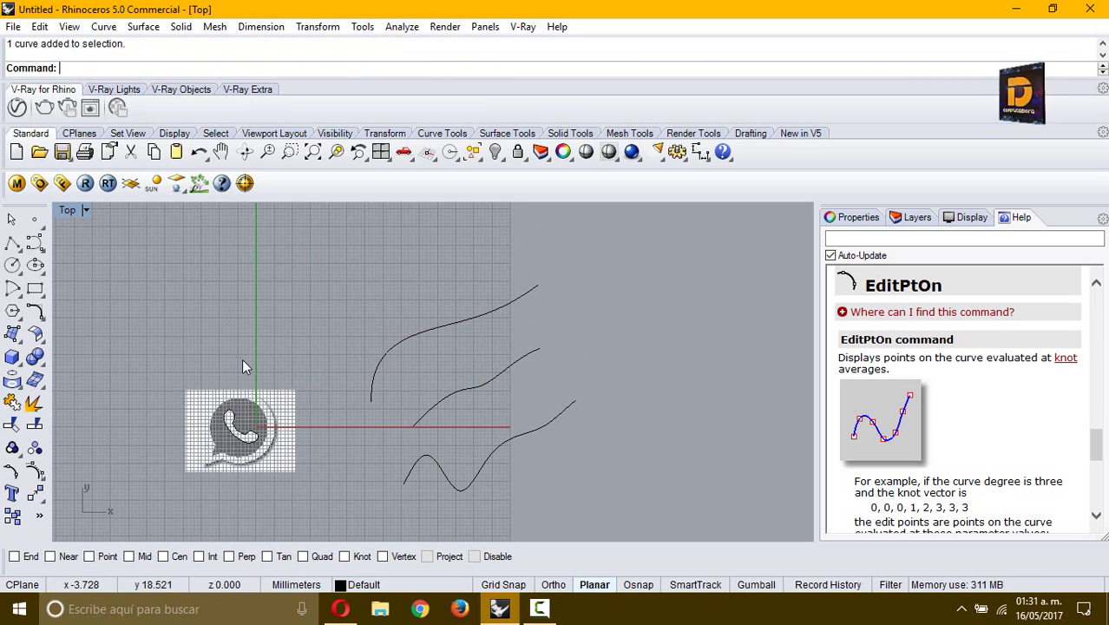
- Turn on the control points of the uppermost practice curve and shift its second point slightly inward
click(38, 473)
click(435, 327)
key(Return)
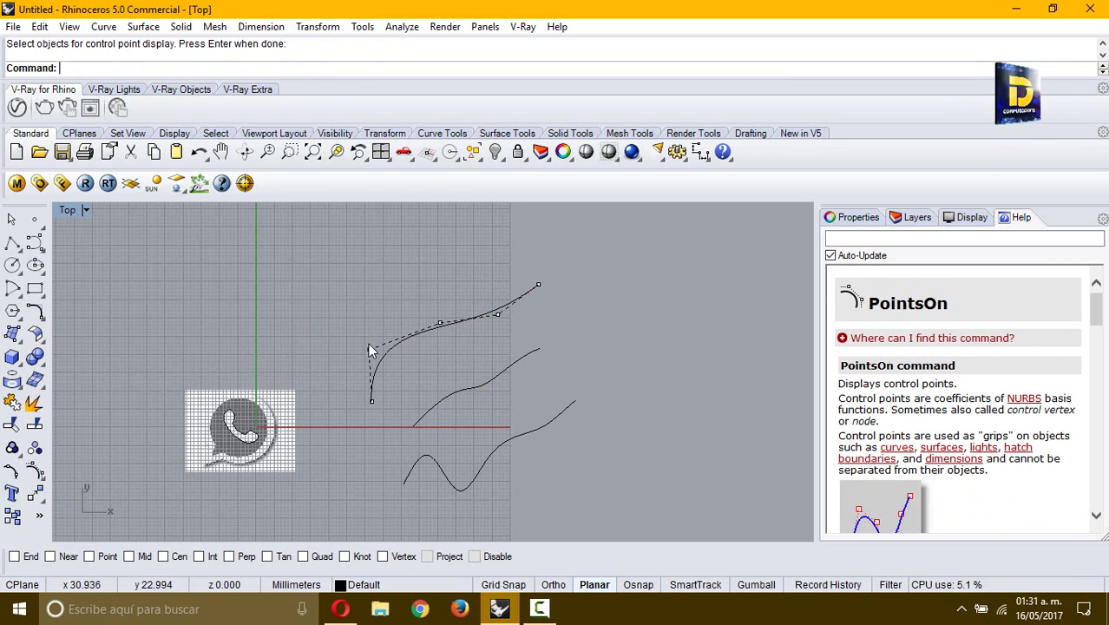
click(368, 350)
mouse_move(369, 349)
mouse_down()
mouse_move(343, 346)
mouse_move(354, 379)
mouse_move(339, 371)
mouse_move(383, 348)
mouse_up()
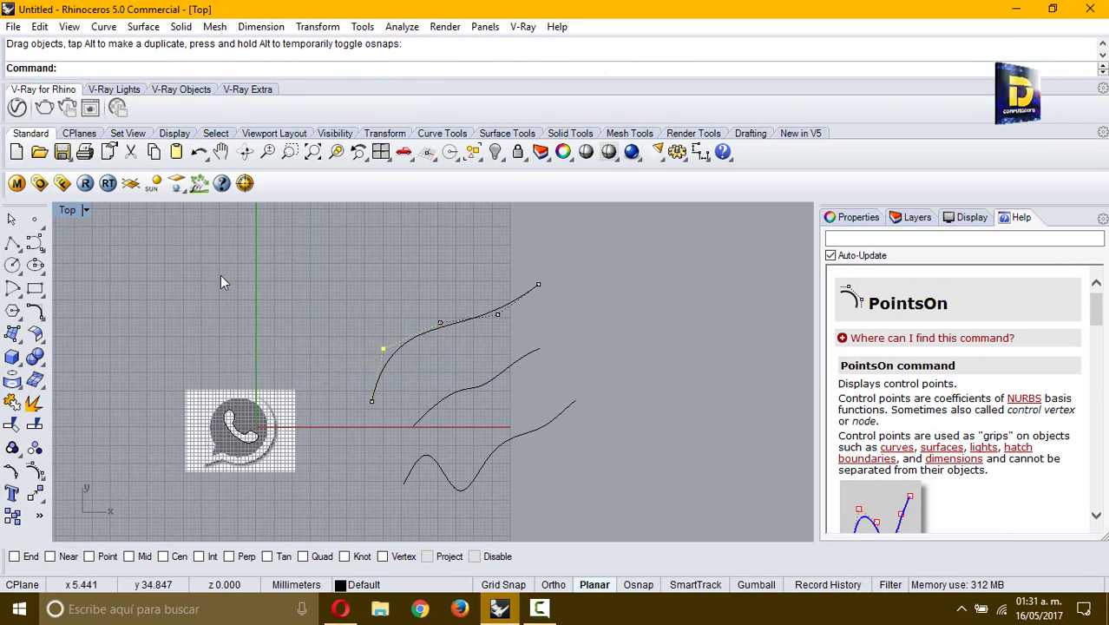
- Delete the three practice curves and redisplay all hidden objects
drag(322, 252, 710, 548)
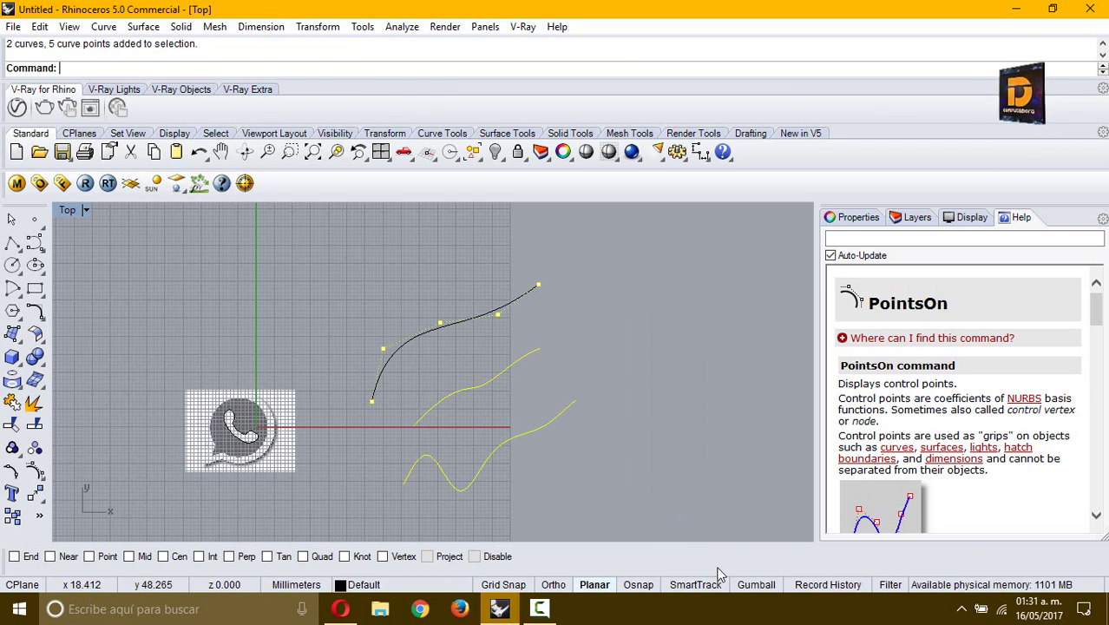
key(Delete)
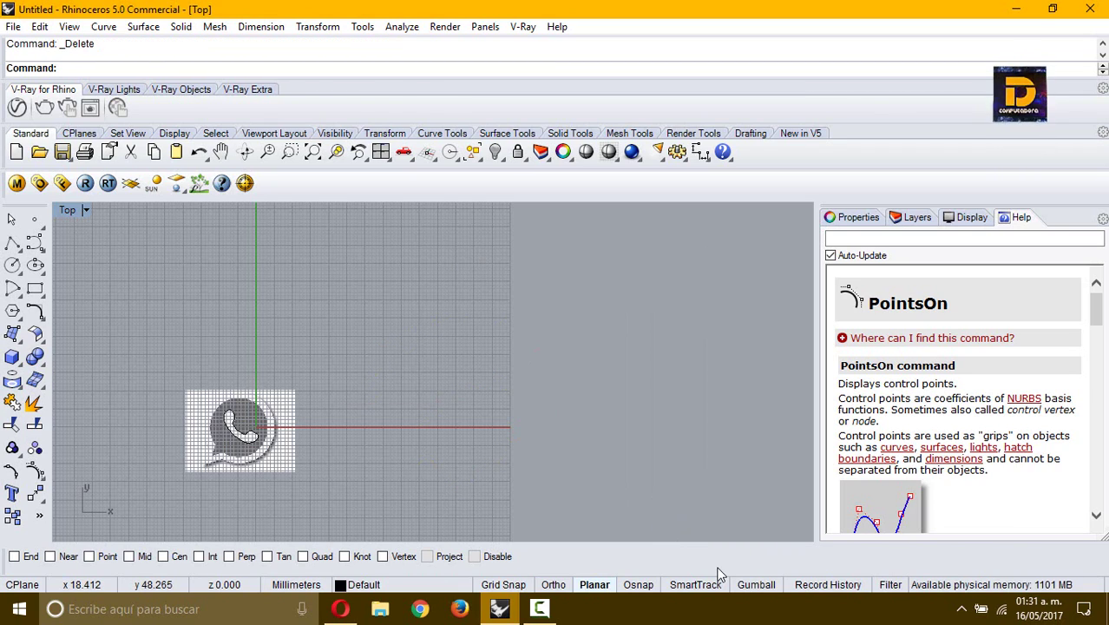
right_click(497, 155)
right_click(495, 155)
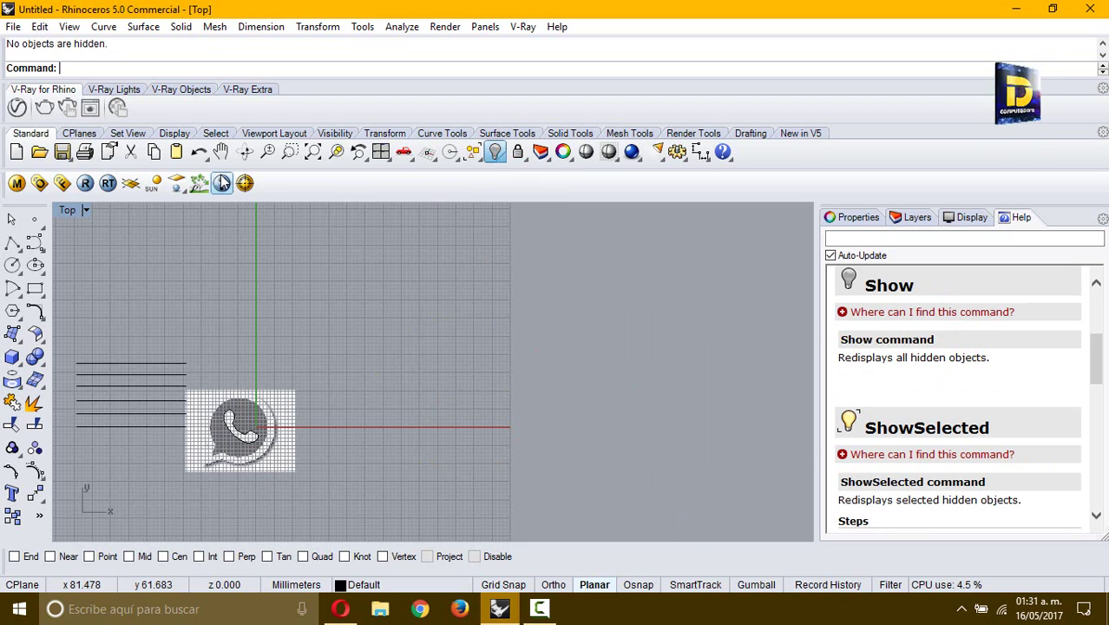
- Delete the traced curve beside the origin, working in the maximized Perspective view
double_click(67, 210)
right_drag(668, 291, 703, 288)
double_click(465, 209)
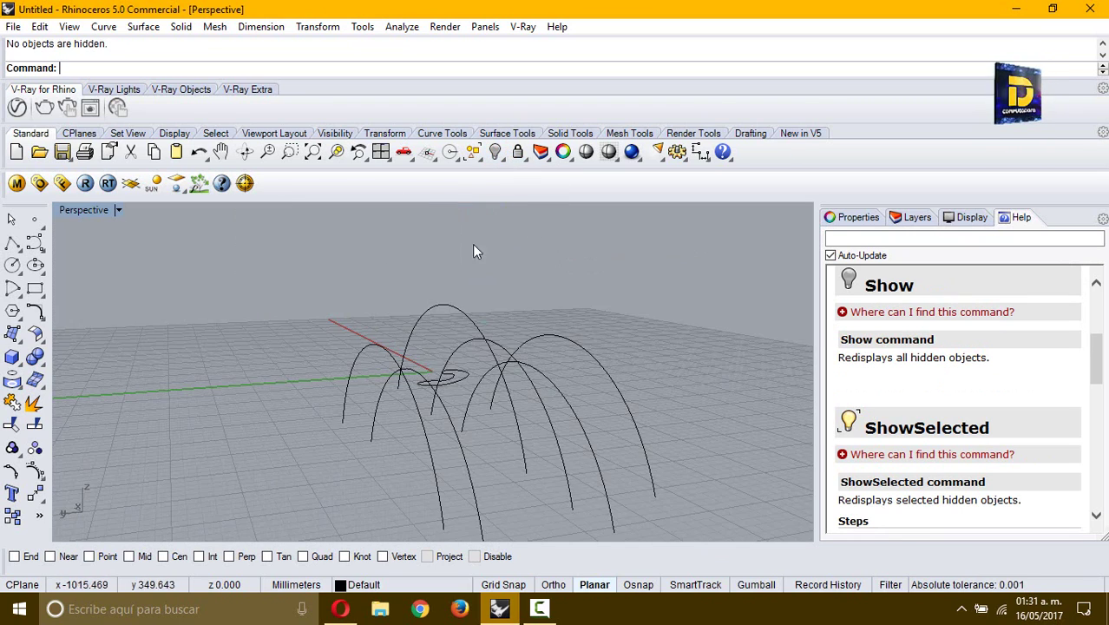
right_drag(476, 247, 436, 300)
drag(395, 300, 555, 524)
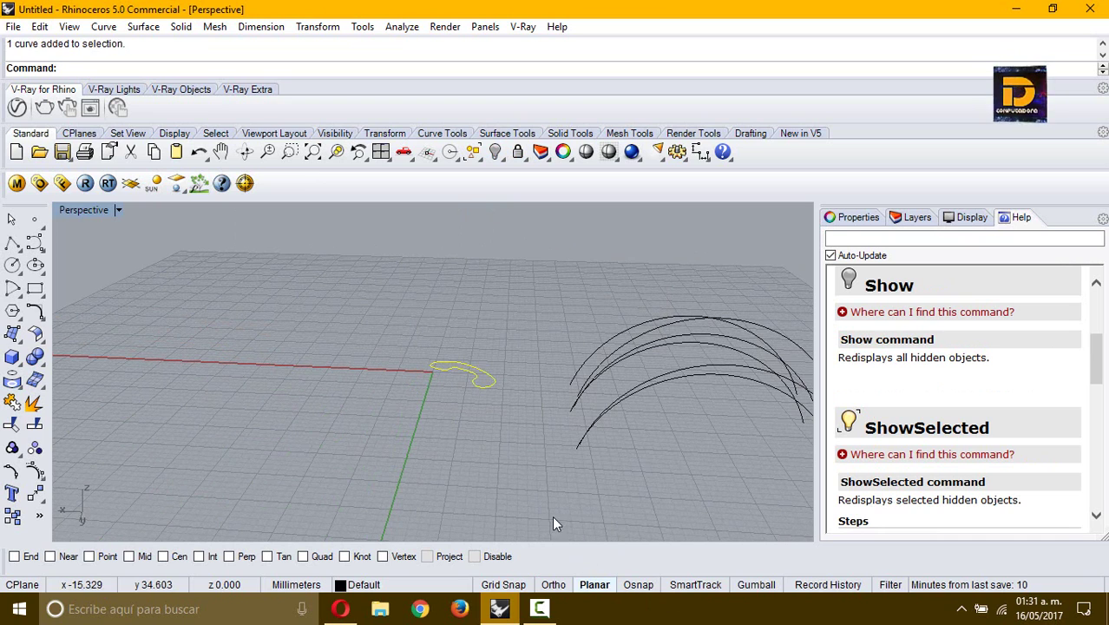
key(Delete)
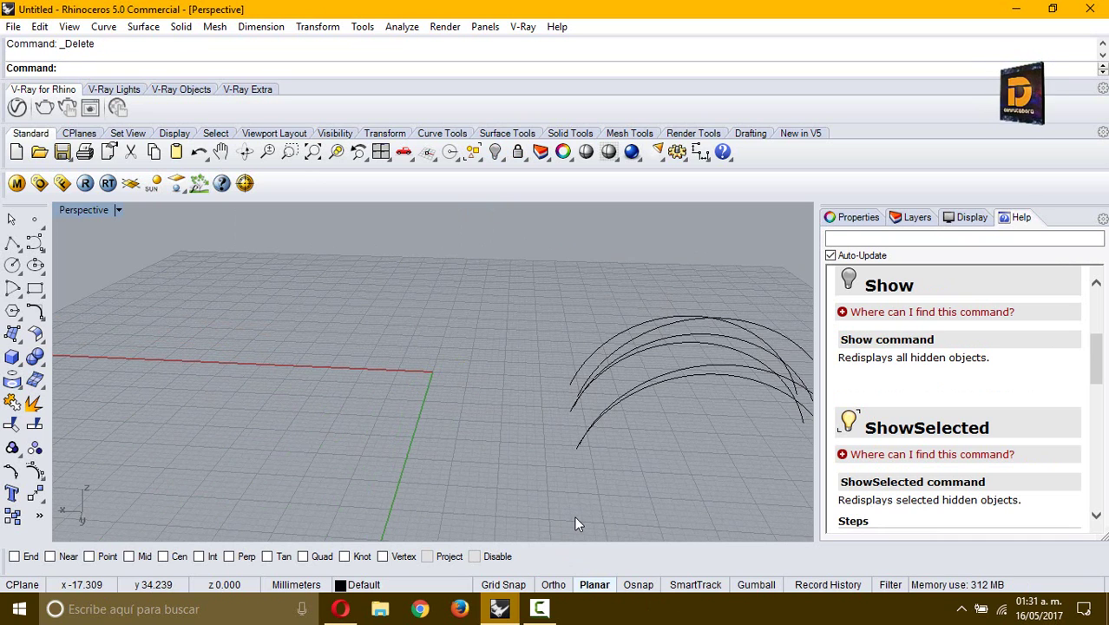
- Orbit to face the row of six arches and enable the Near object snap
right_drag(573, 515, 386, 461)
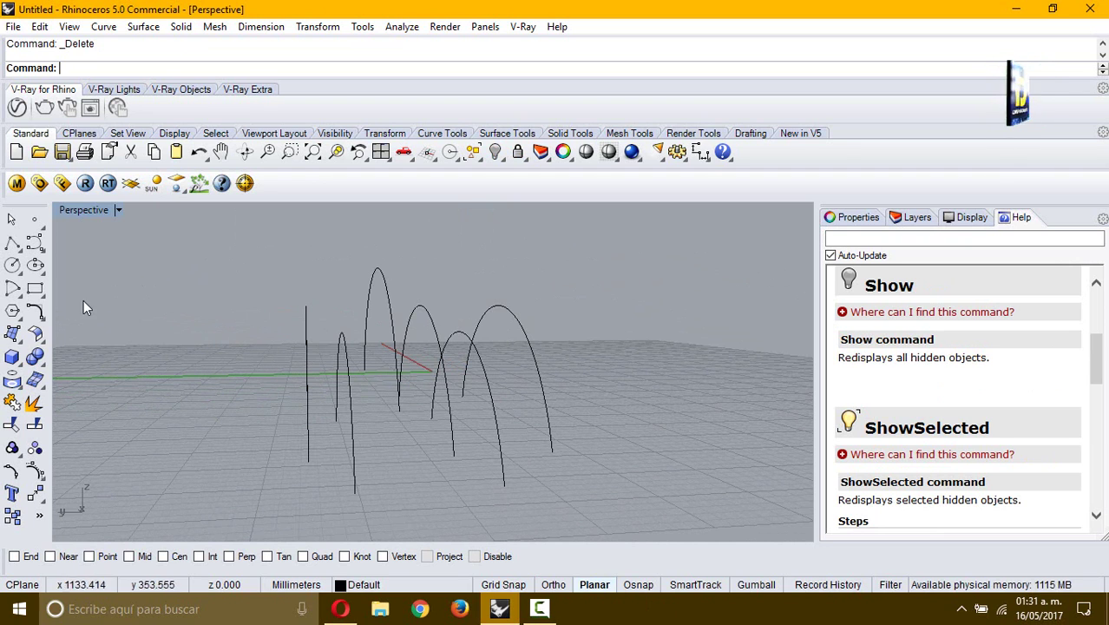
right_drag(394, 354, 199, 460)
click(52, 556)
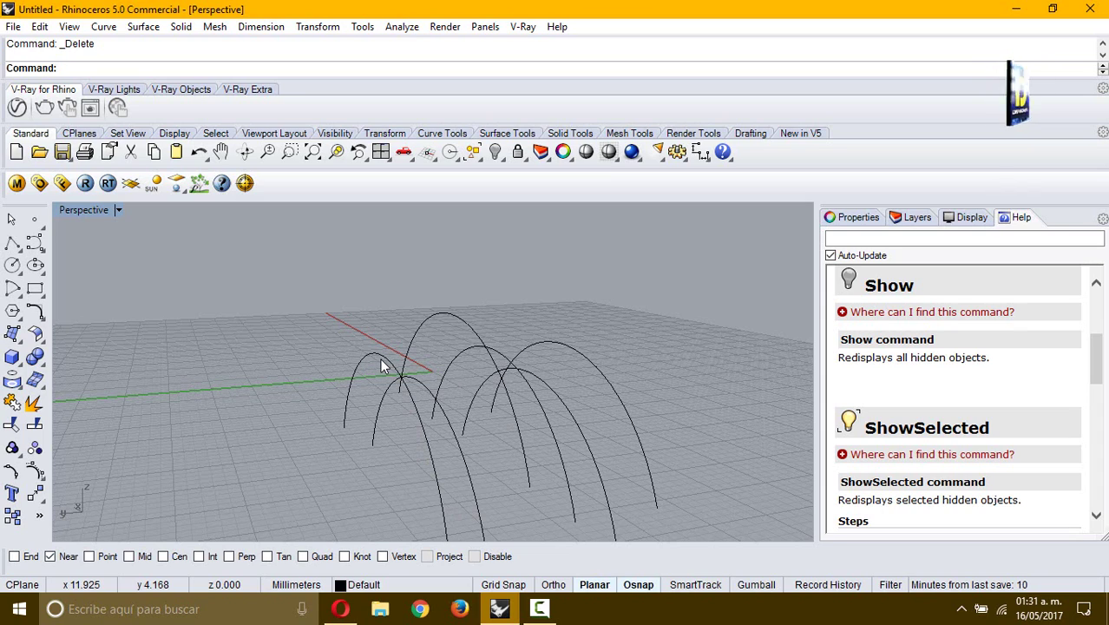
- Draw a degree 3 control-point curve across the six arches near their tops, snapping one point onto each arch
click(35, 244)
right_drag(512, 321, 452, 384)
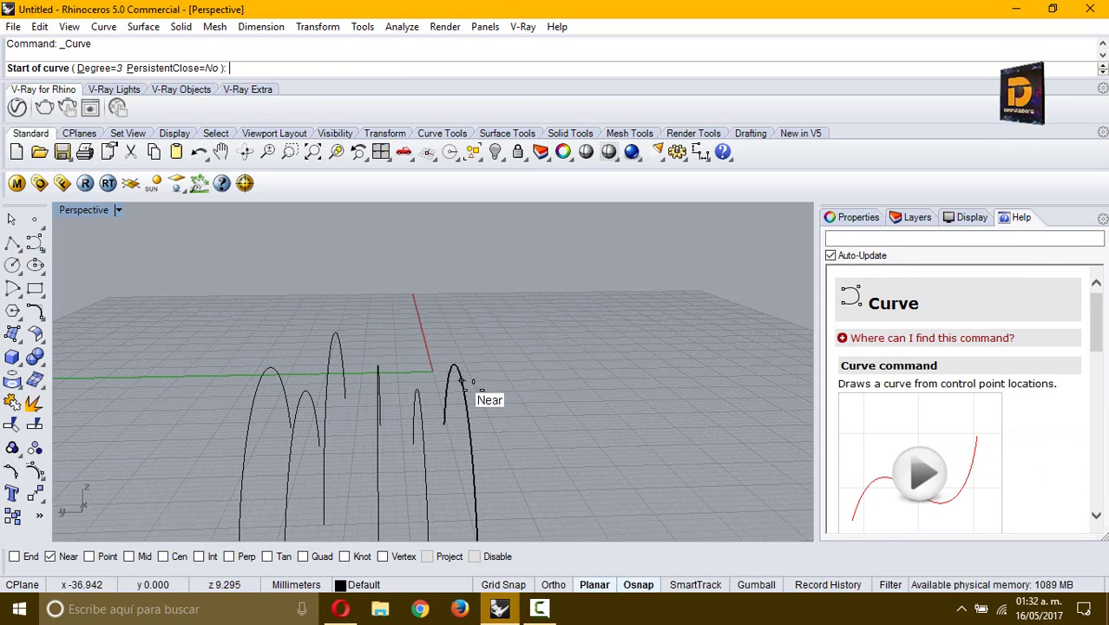
click(462, 385)
click(420, 406)
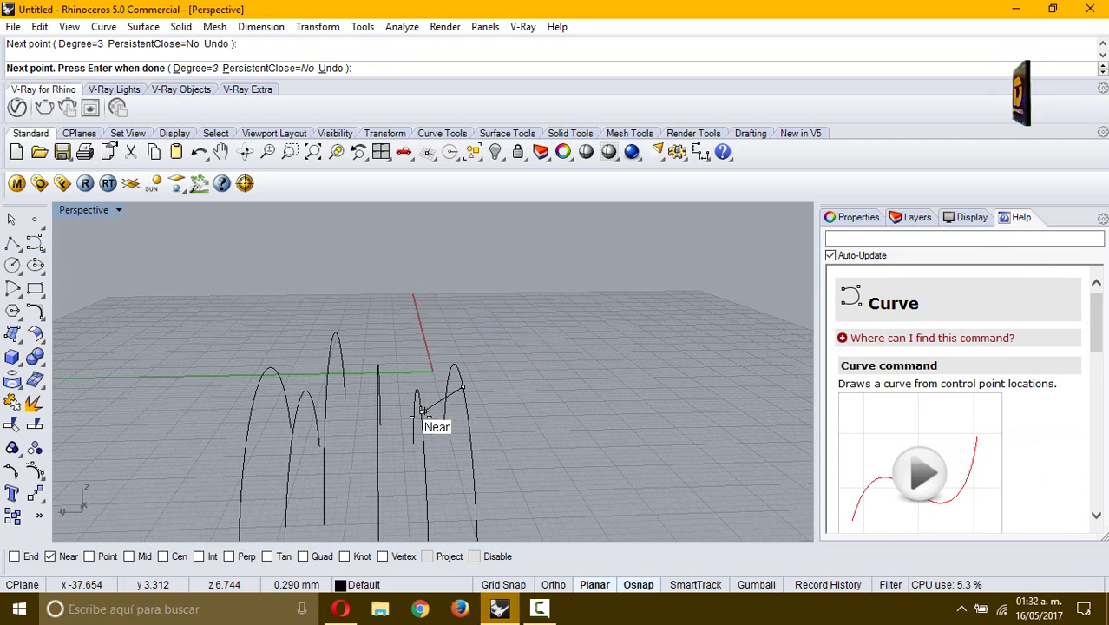
click(378, 397)
click(327, 384)
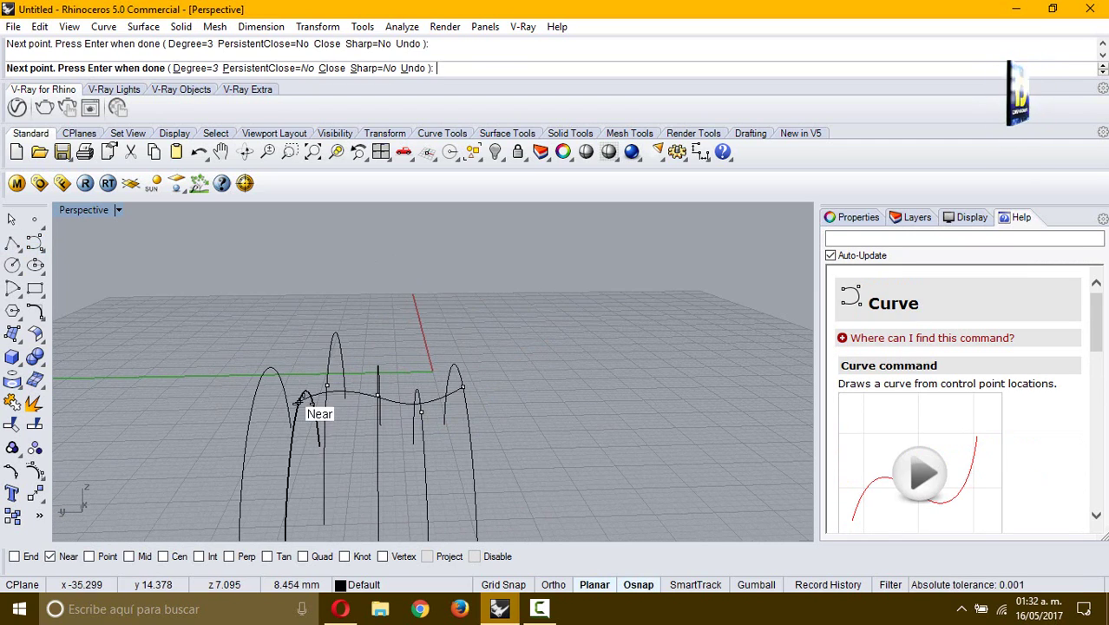
click(298, 402)
click(273, 398)
key(Return)
- Select the control-point curve, check from several angles how it passes the arches, and delete it
right_drag(384, 399, 405, 336)
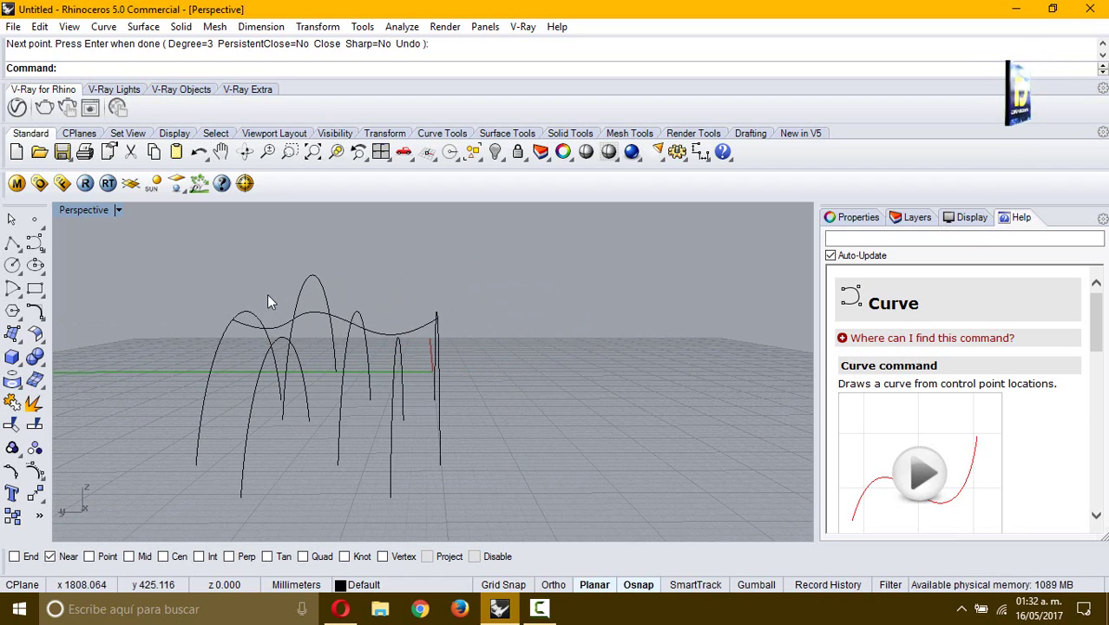
click(312, 323)
right_drag(496, 400, 383, 421)
right_drag(183, 438, 314, 444)
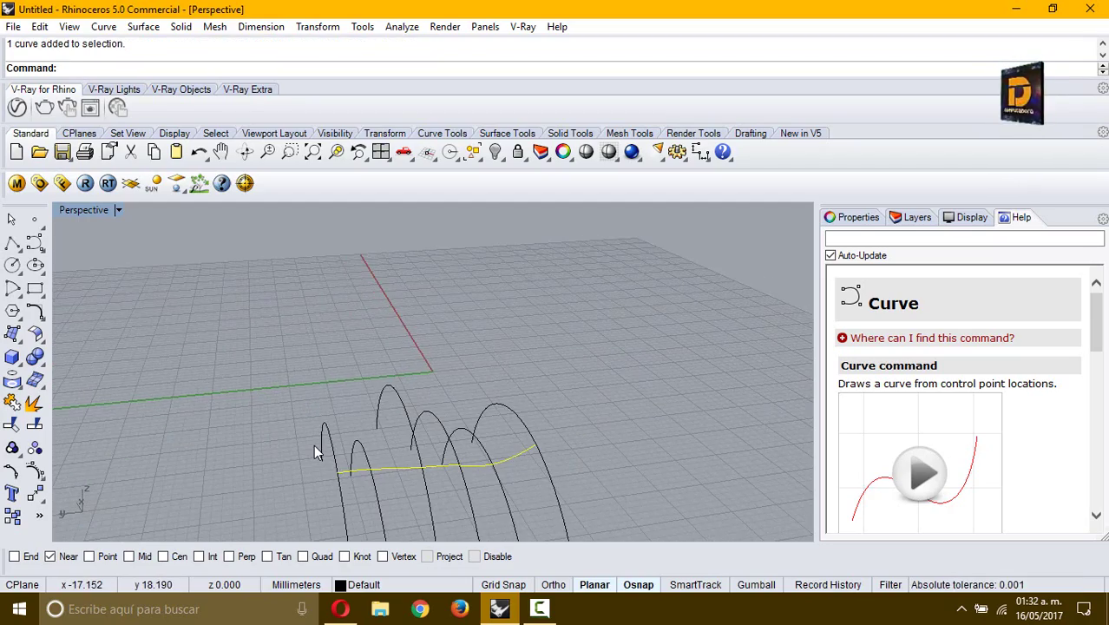
key(Delete)
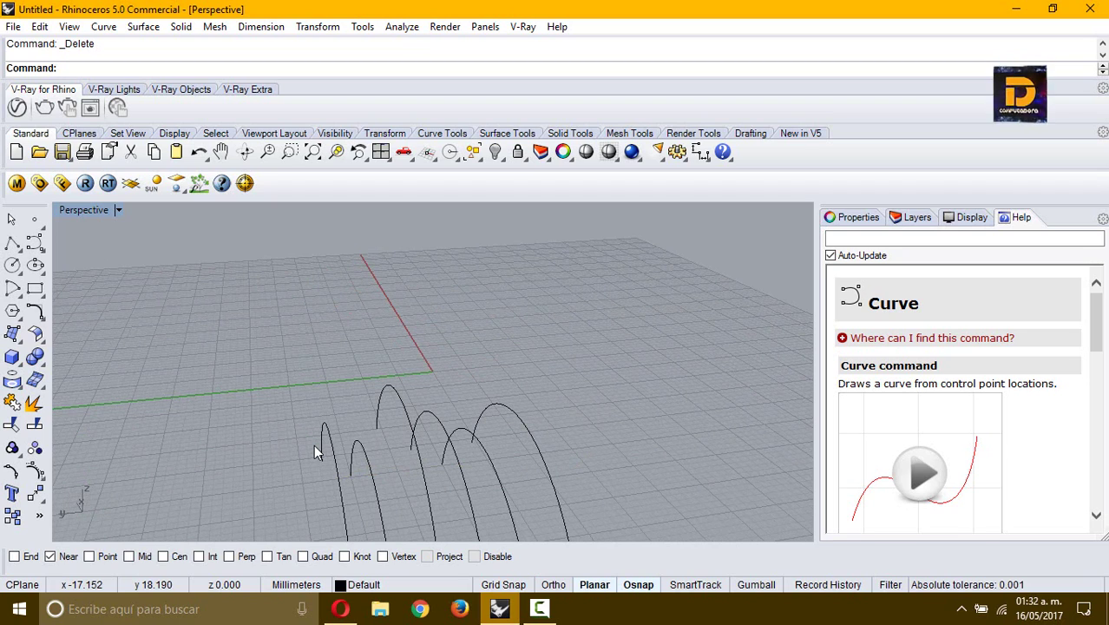
- Try an interpolated curve snapped across the arches near their tops, check it from another angle, and undo it
click(35, 244)
click(80, 252)
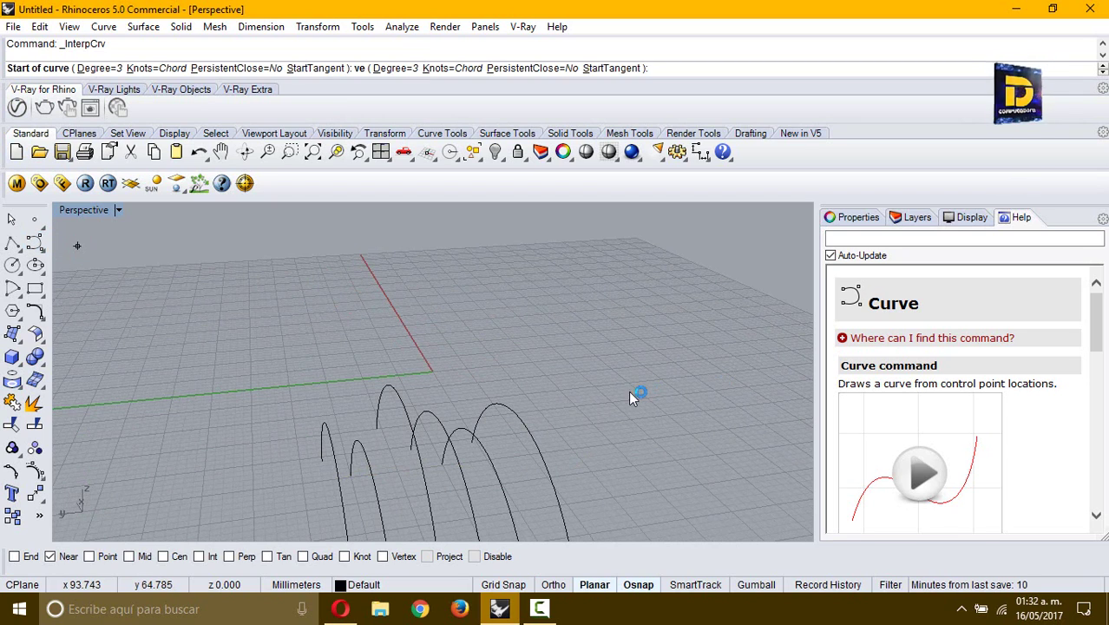
click(518, 417)
click(476, 440)
click(450, 444)
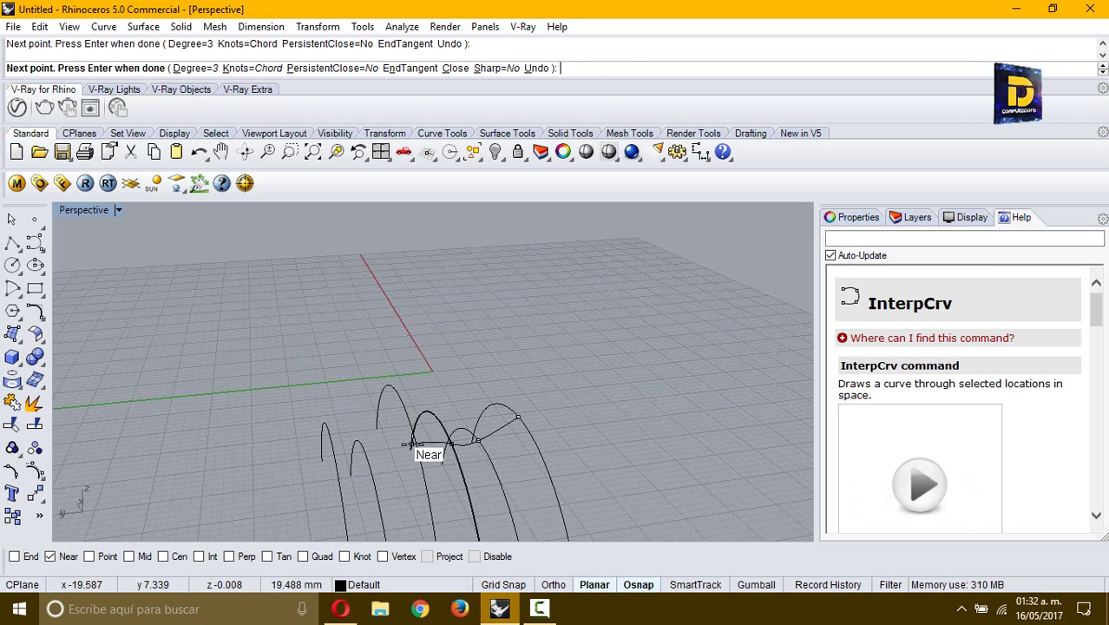
click(412, 444)
click(340, 453)
key(Return)
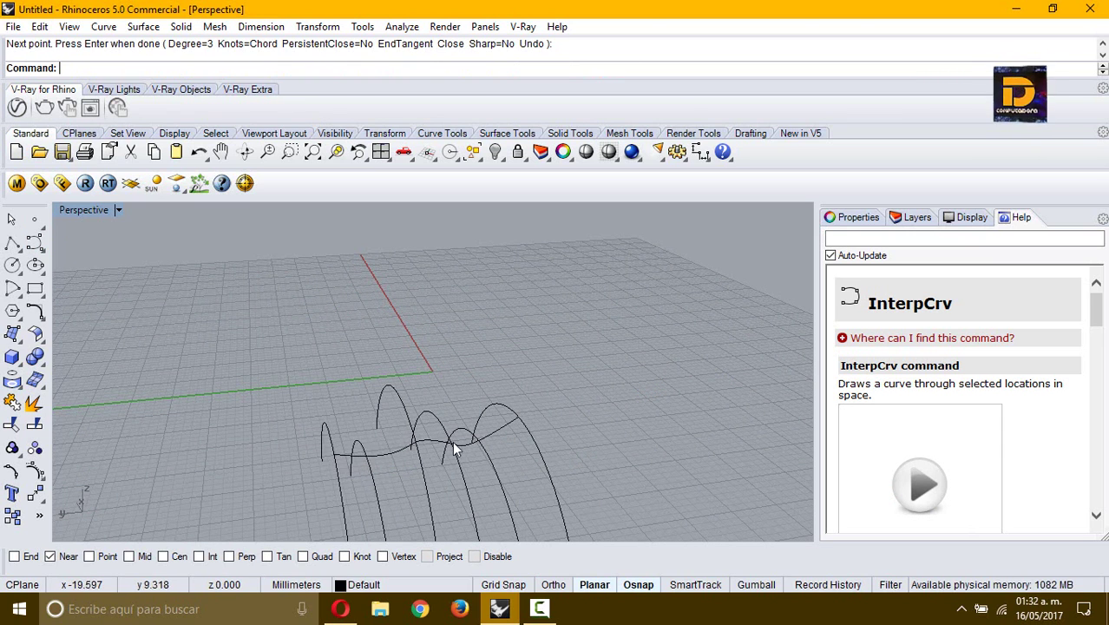
right_drag(452, 441, 405, 408)
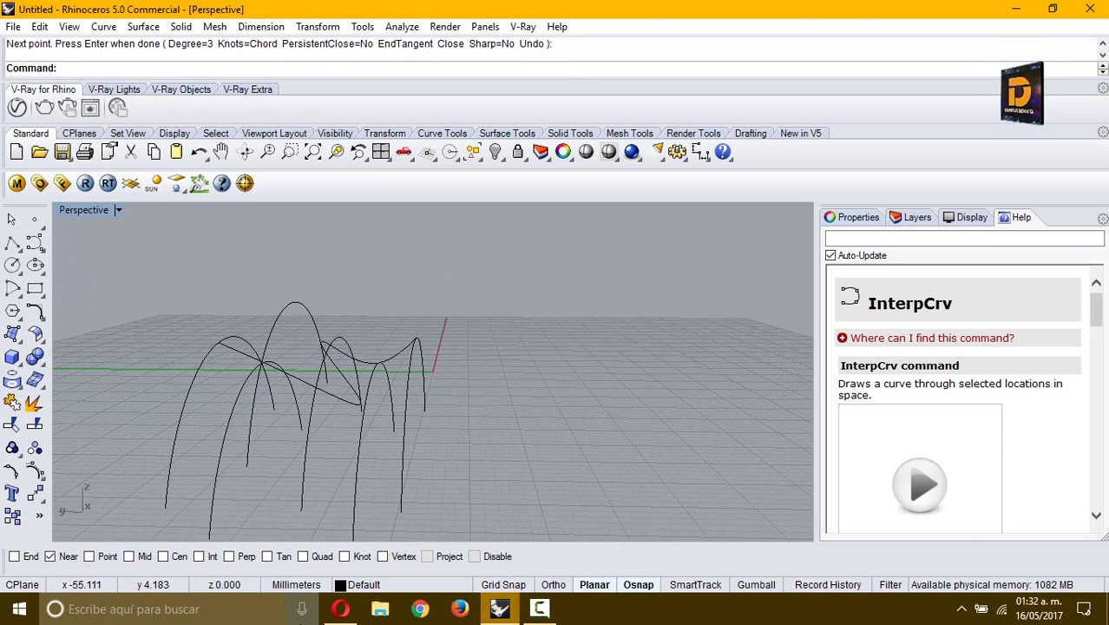
key(ctrl+z)
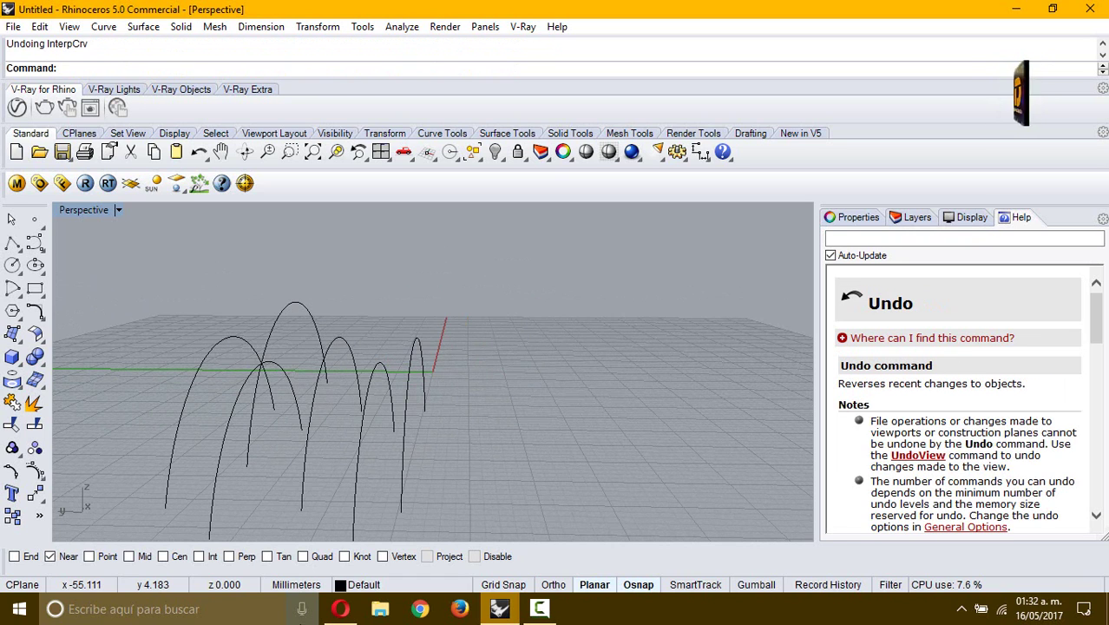
- Draw a degree 3 interpolated curve across the upper part of the arches, snapping each point onto an arch
right_drag(520, 347, 484, 395)
key(Return)
click(431, 387)
click(404, 379)
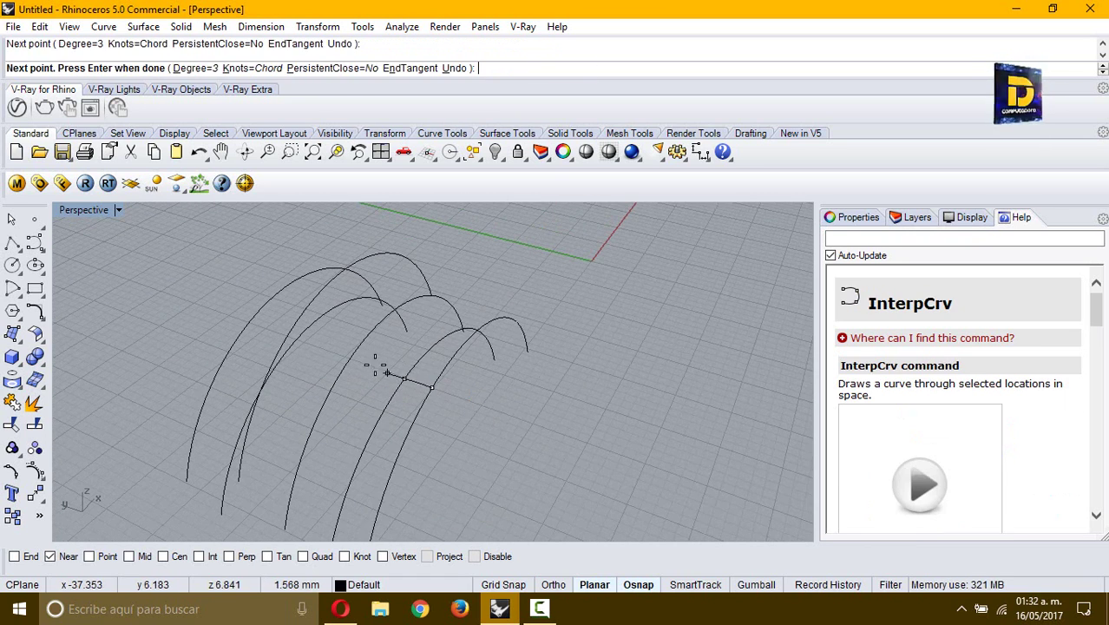
click(350, 355)
click(296, 333)
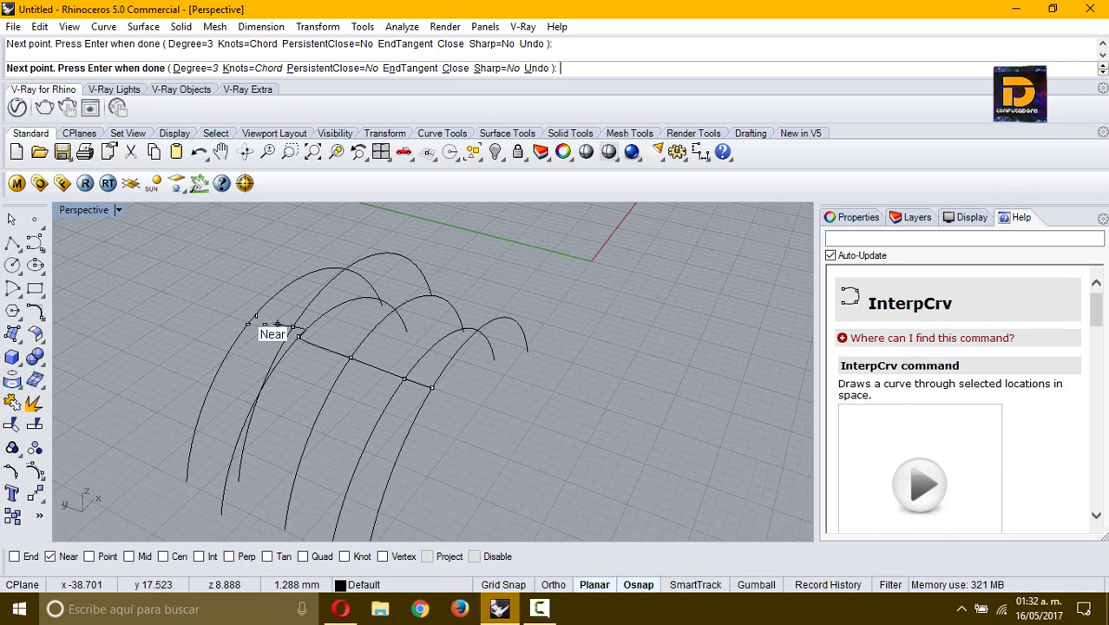
click(248, 320)
key(Return)
right_drag(325, 455, 518, 388)
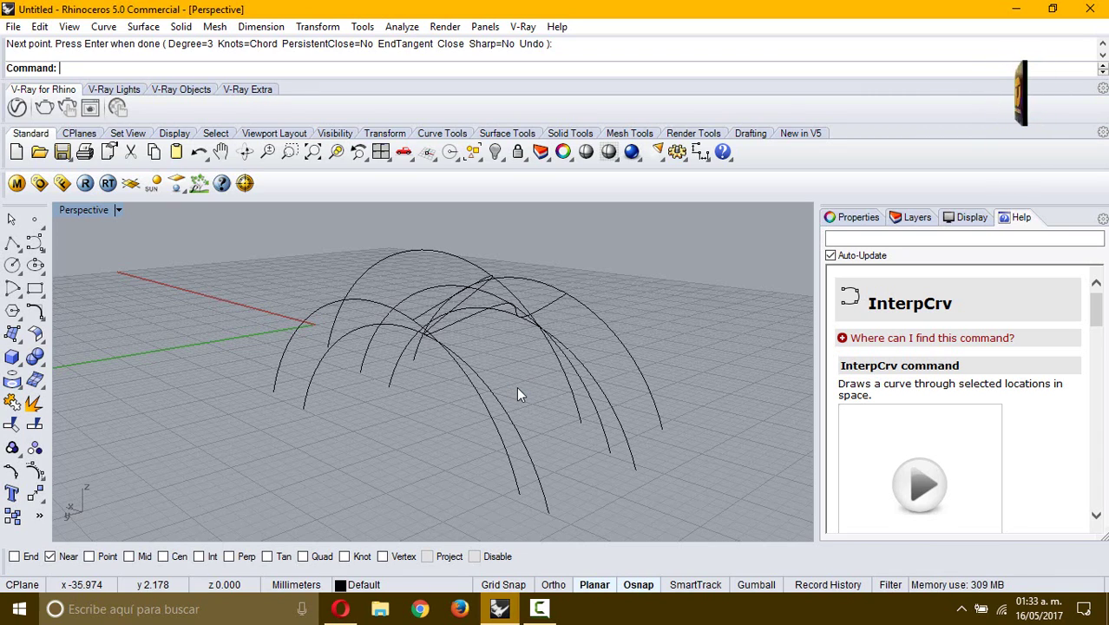
right_drag(518, 394, 363, 395)
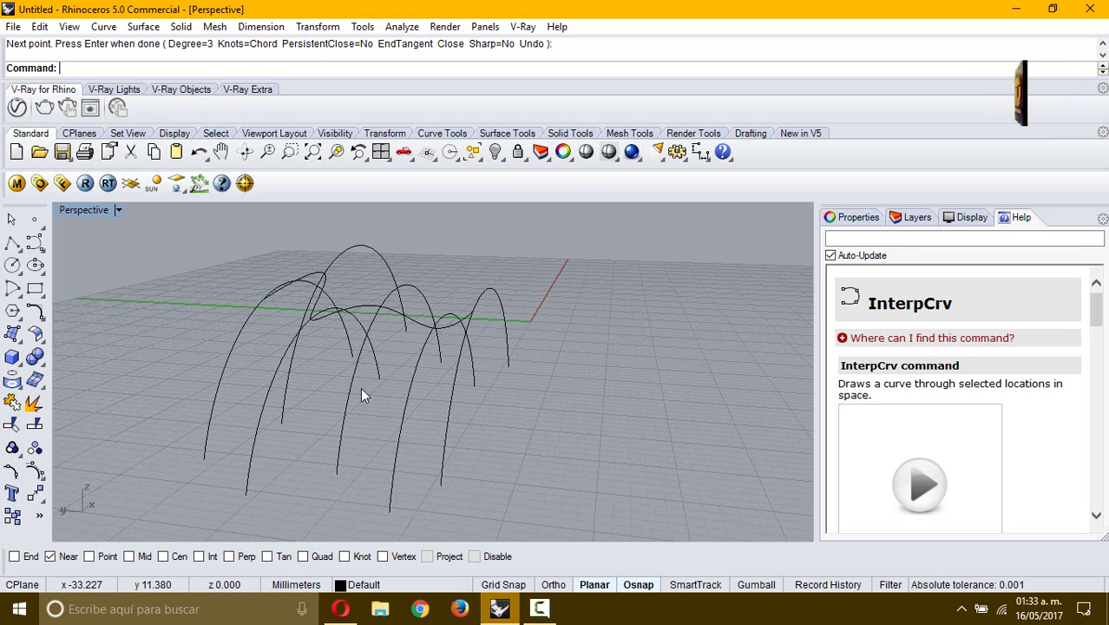
- Draw a second interpolated curve across the arches near their lower ends on the same side, snapping its points onto them
key(Return)
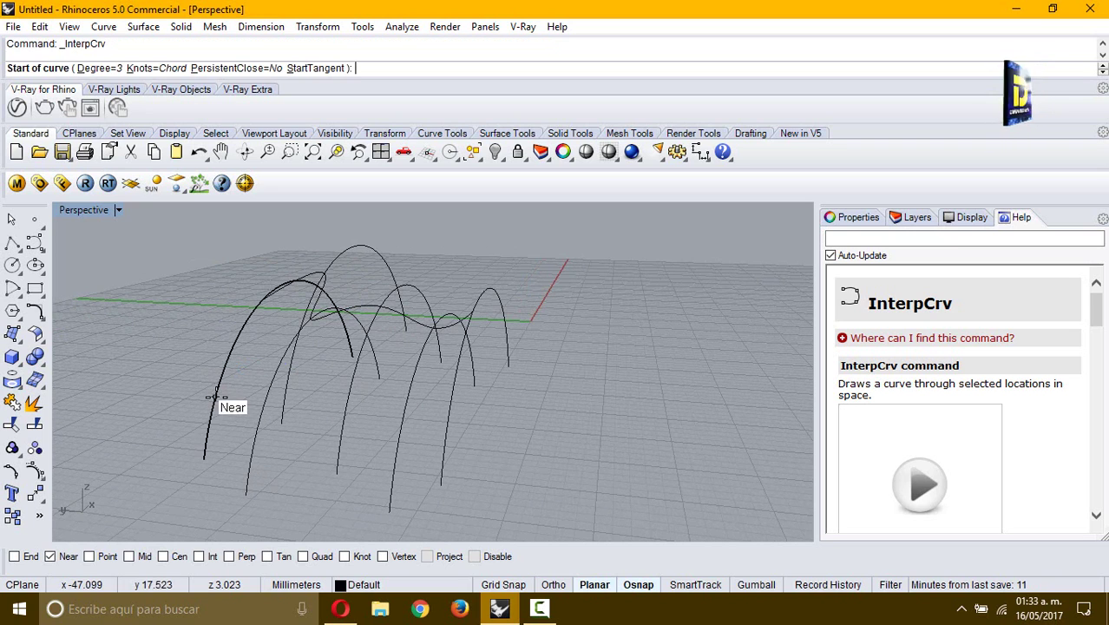
click(216, 397)
click(280, 416)
right_drag(280, 416, 316, 438)
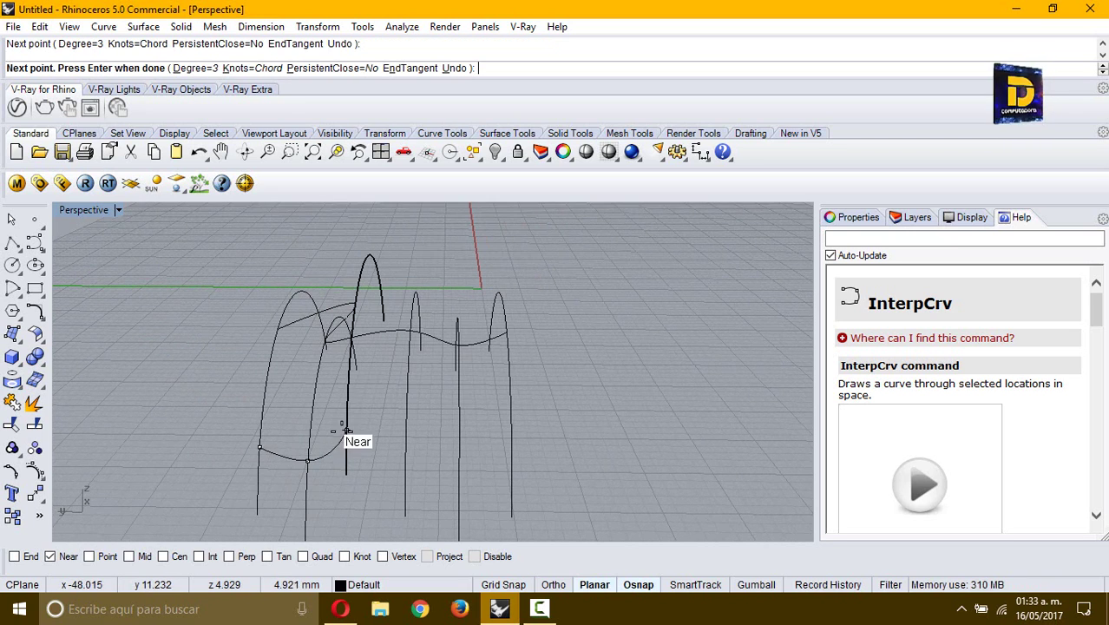
click(345, 452)
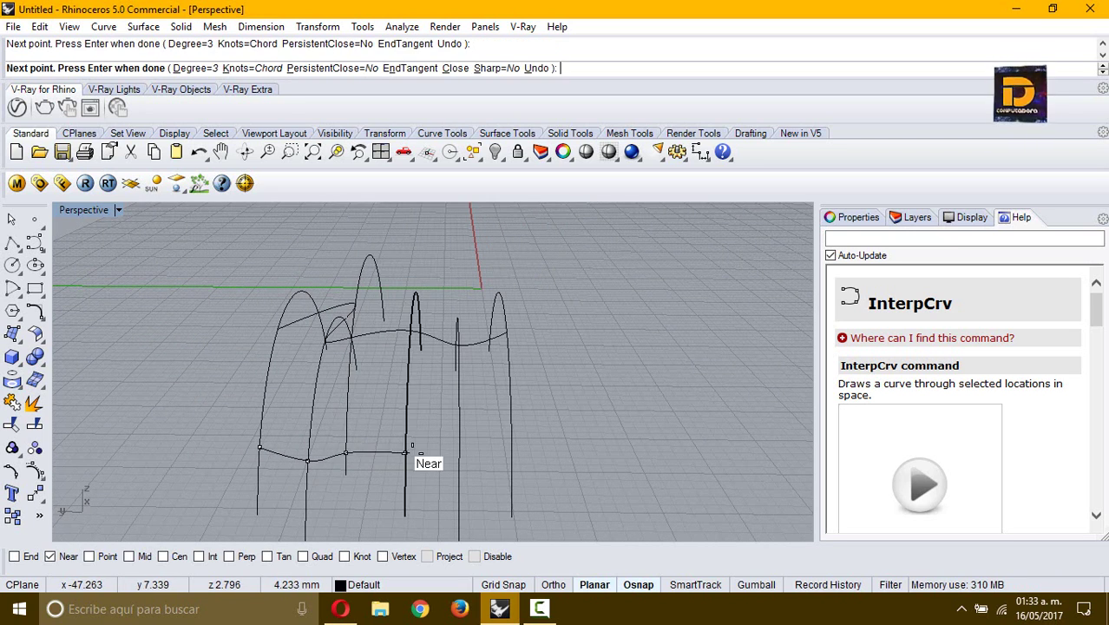
click(519, 470)
key(Return)
right_drag(518, 471, 311, 463)
- Draw a degree 3 control-point curve across the arches near their opposite lower ends, snapping each point onto an arch
click(35, 243)
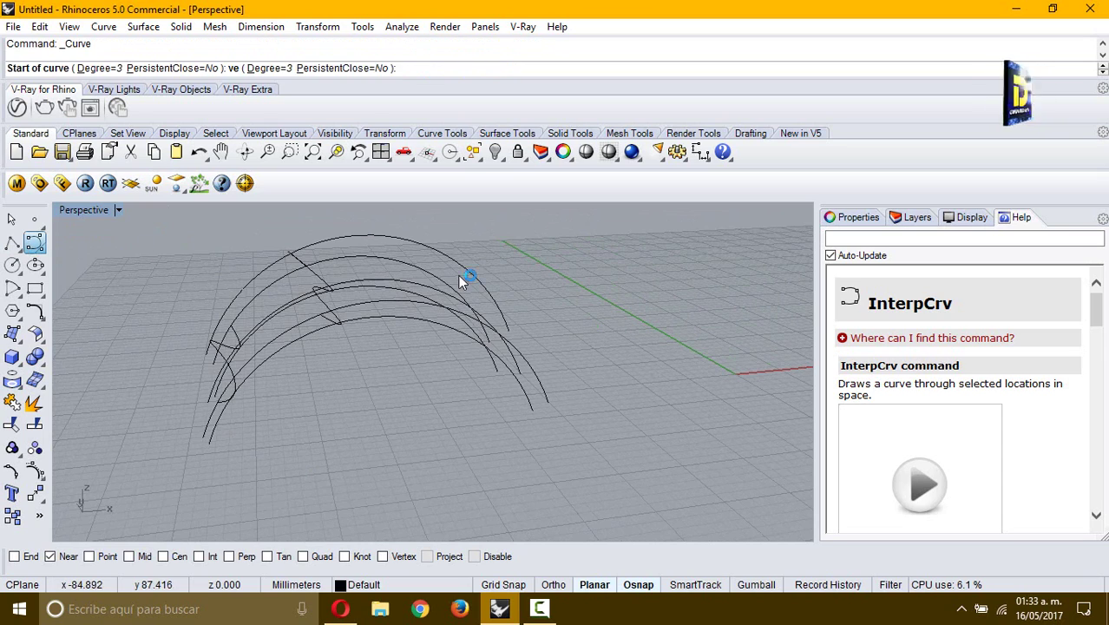
right_drag(458, 275, 547, 356)
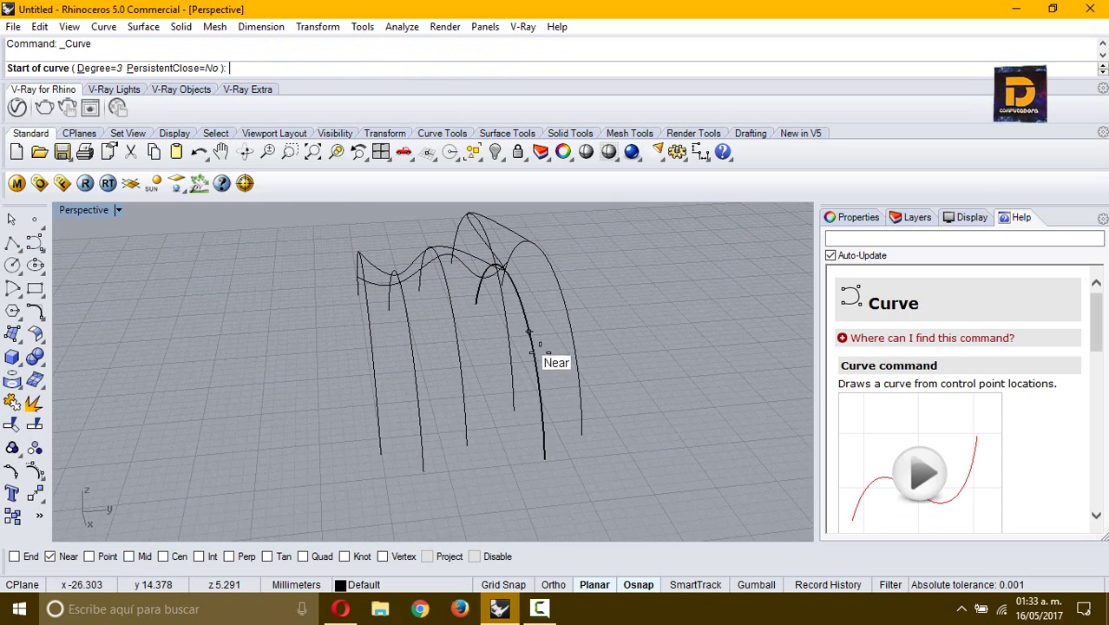
click(579, 383)
click(540, 396)
click(513, 396)
click(466, 400)
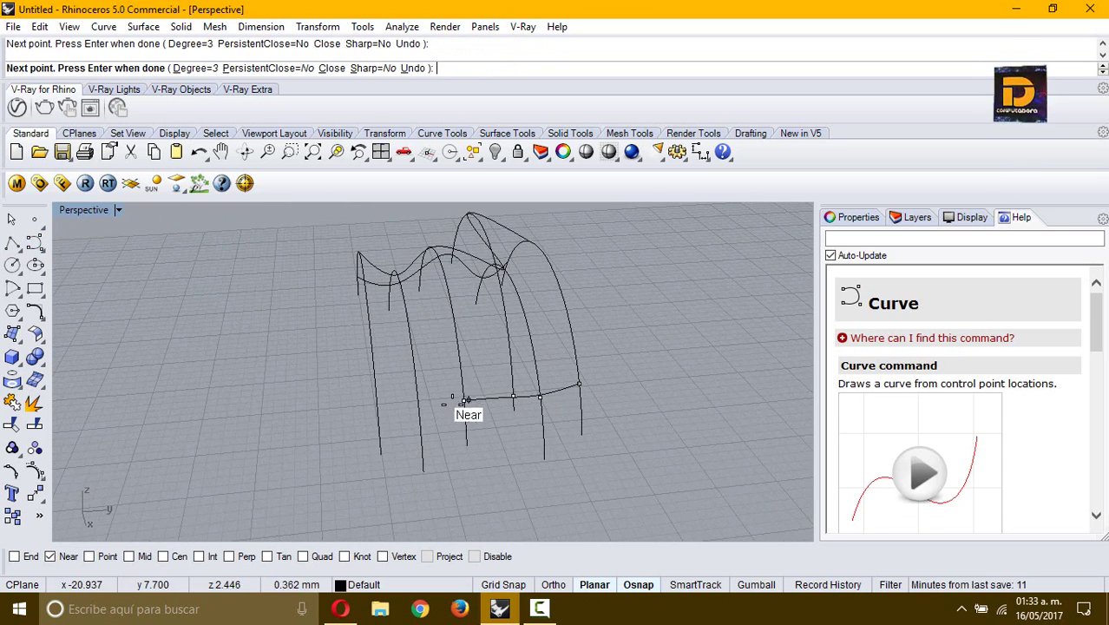
click(380, 406)
key(Return)
right_drag(382, 407, 564, 346)
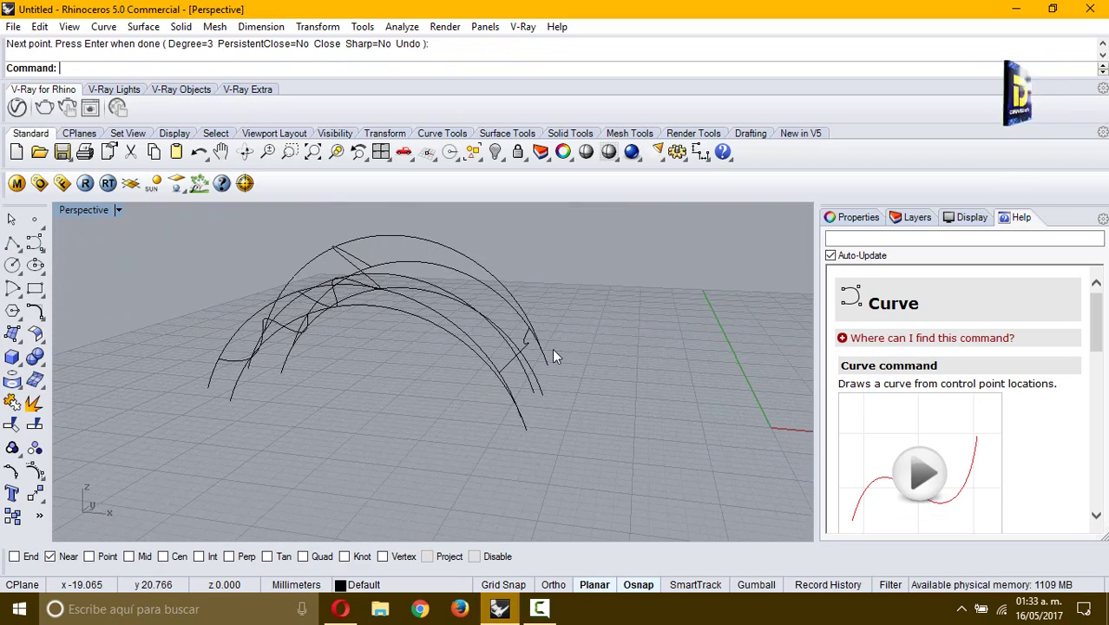
- Examine from several angles whether the new control-point curve touches the arches, also viewing it in the four-viewport layout
scroll(552, 348, up, 6)
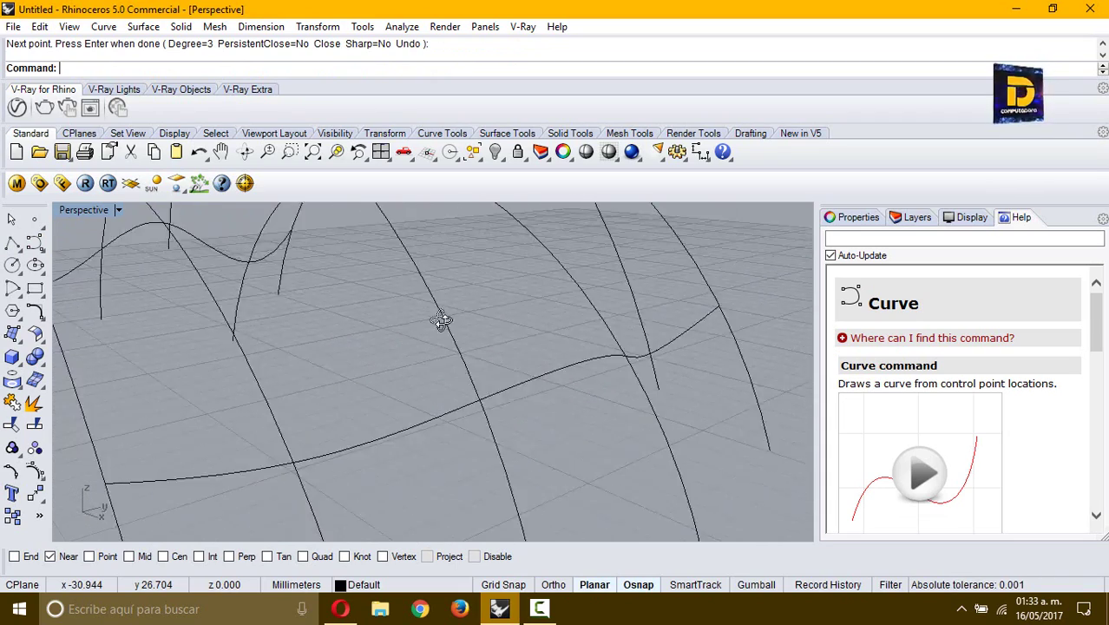
right_drag(442, 320, 584, 332)
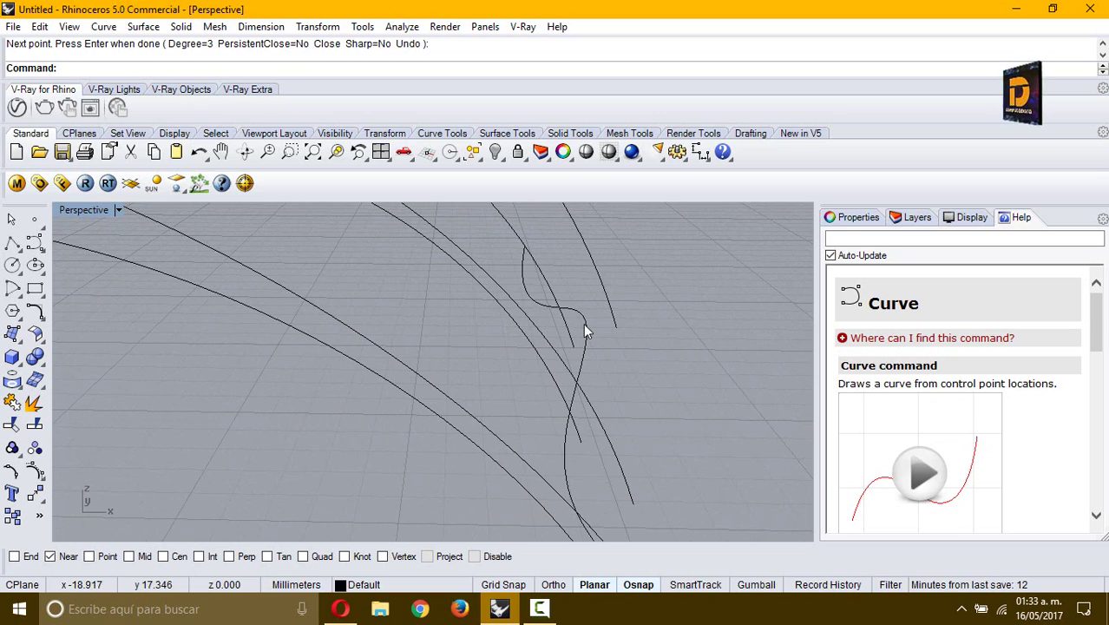
click(584, 331)
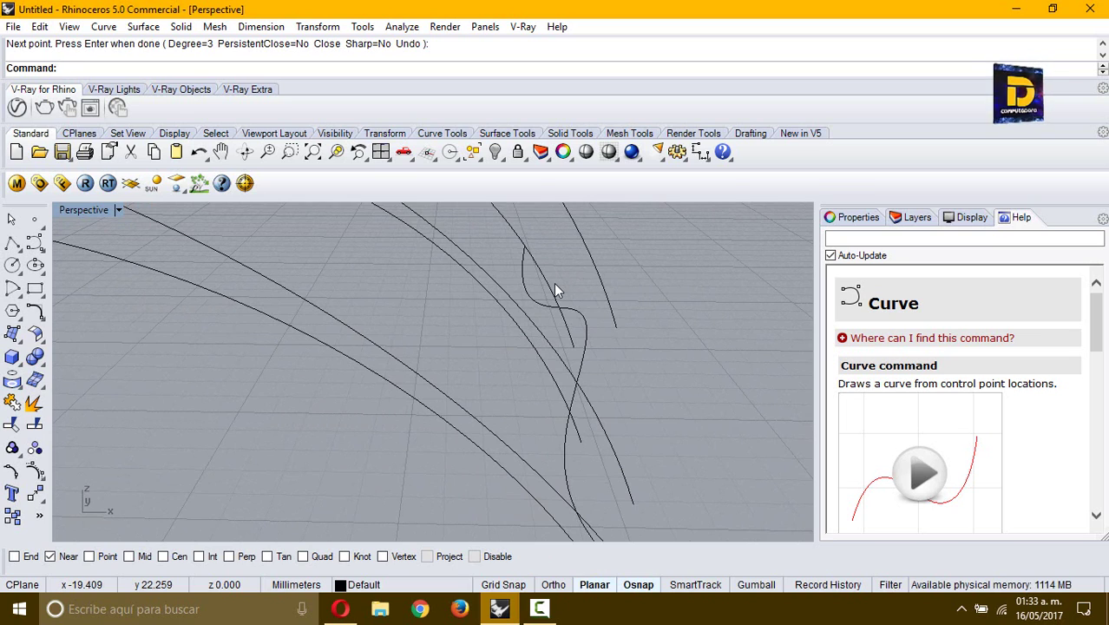
double_click(70, 216)
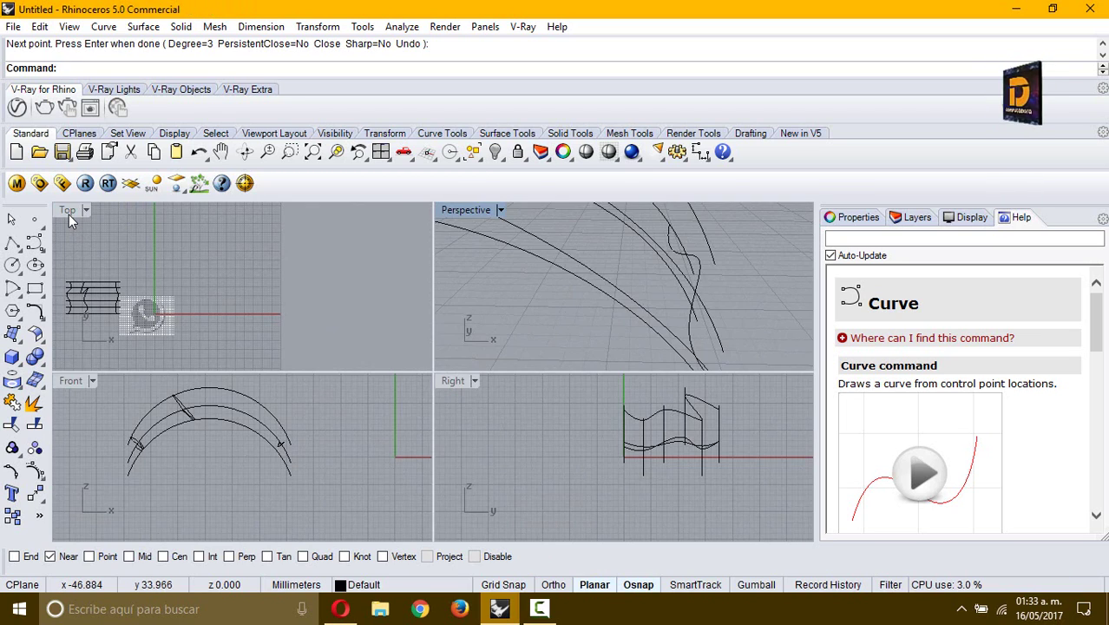
right_drag(170, 325, 209, 289)
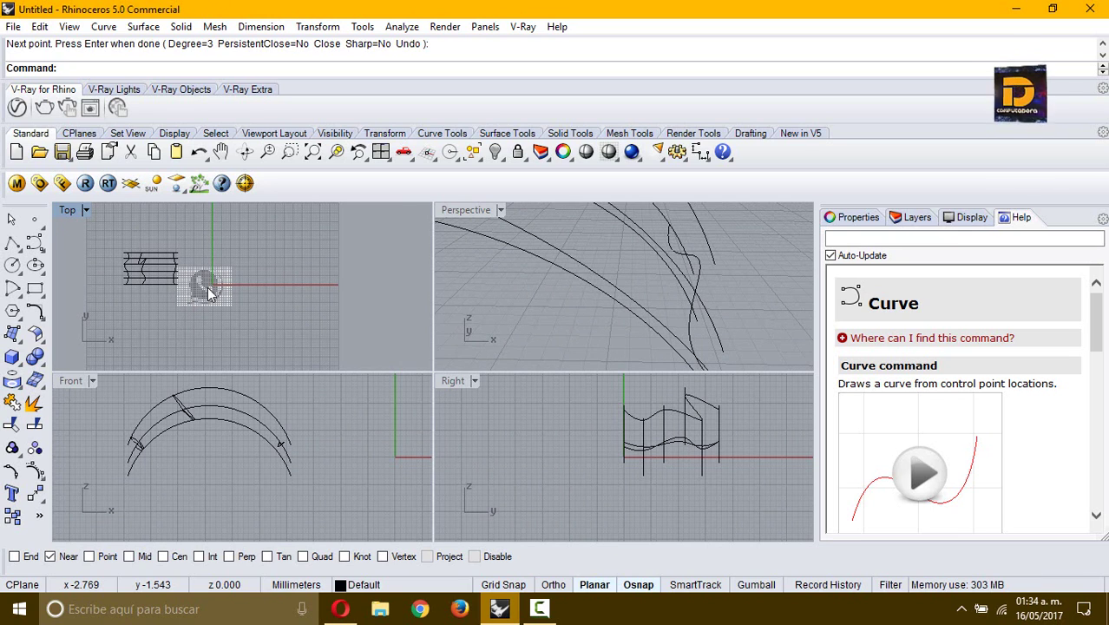
double_click(456, 210)
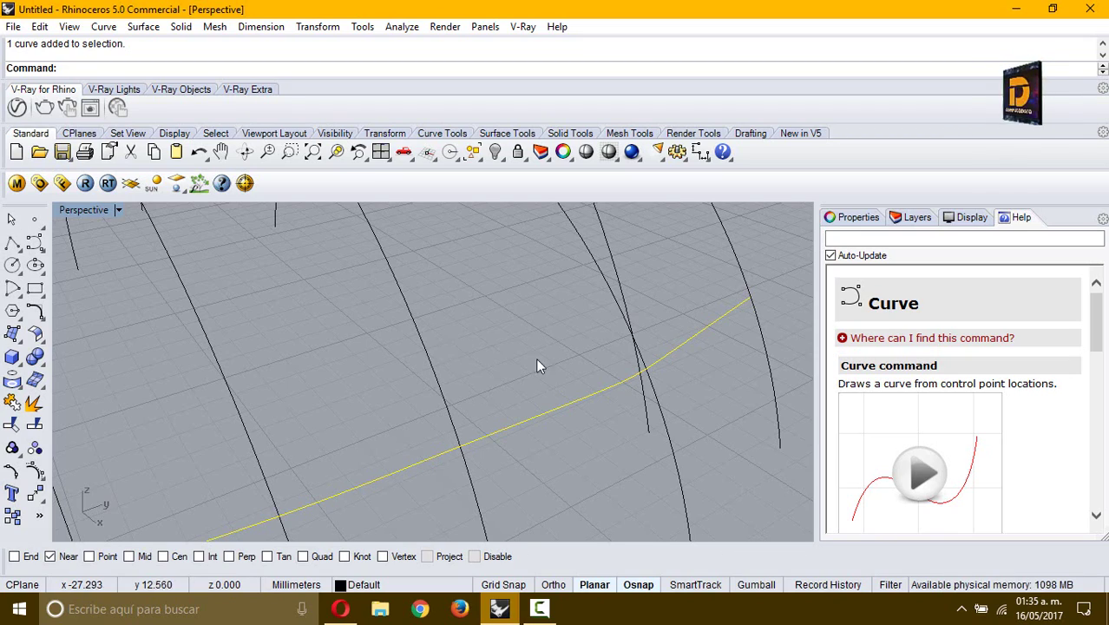
right_drag(438, 356, 337, 393)
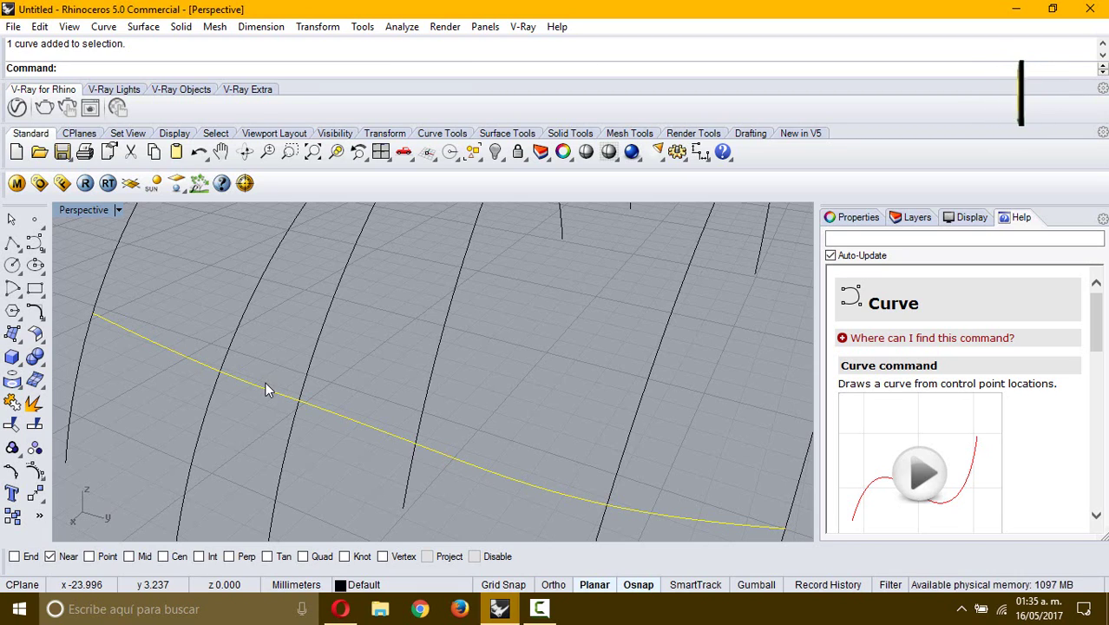
click(210, 323)
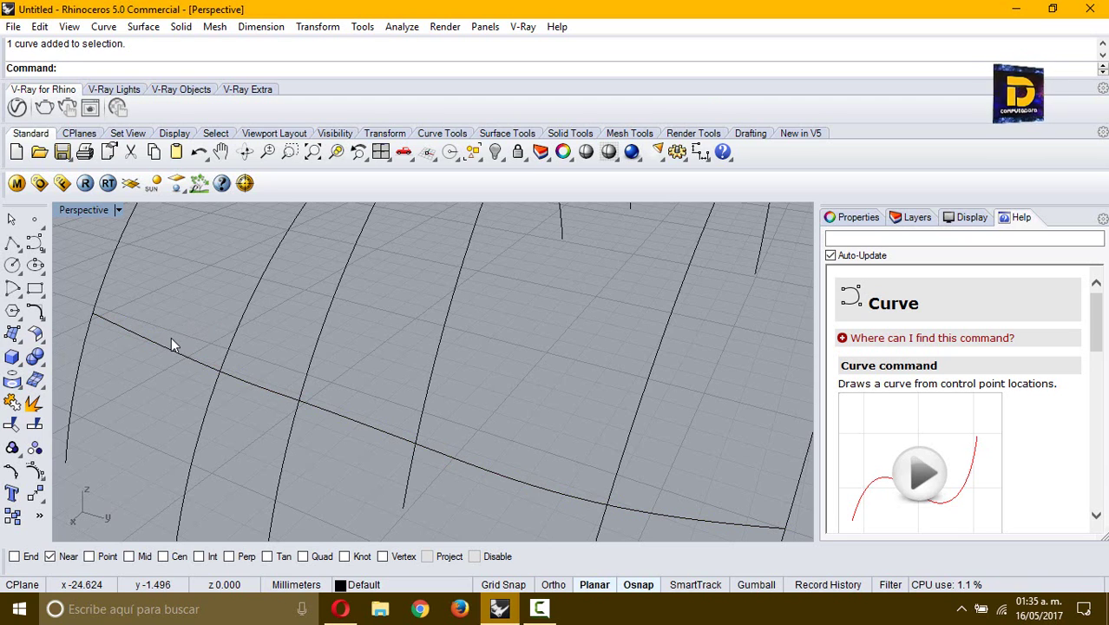
right_drag(125, 351, 390, 308)
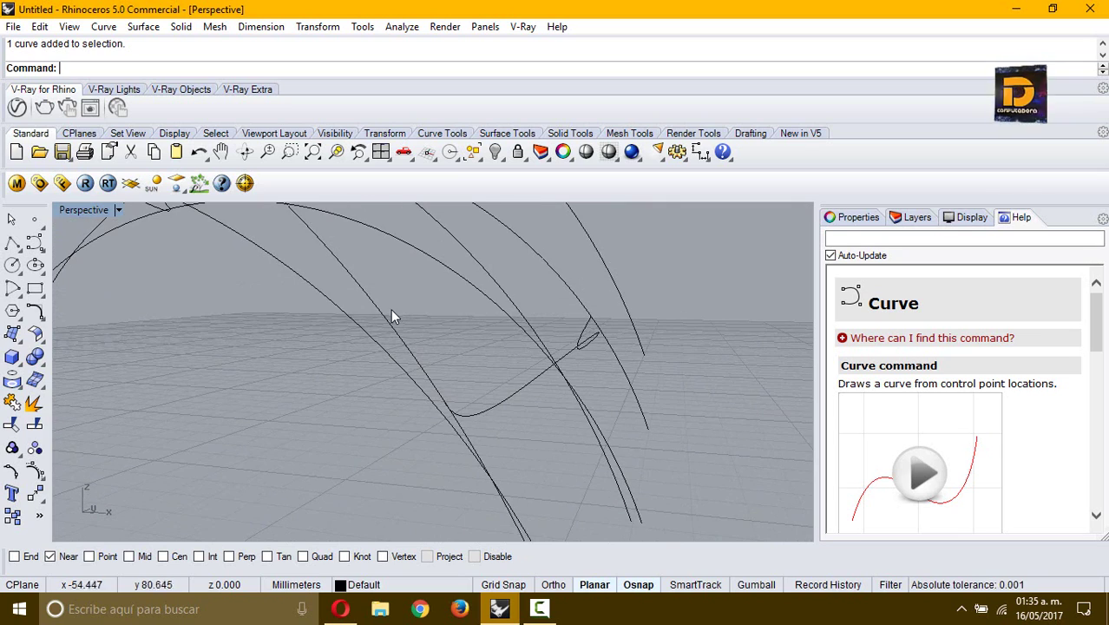
right_drag(457, 328, 315, 343)
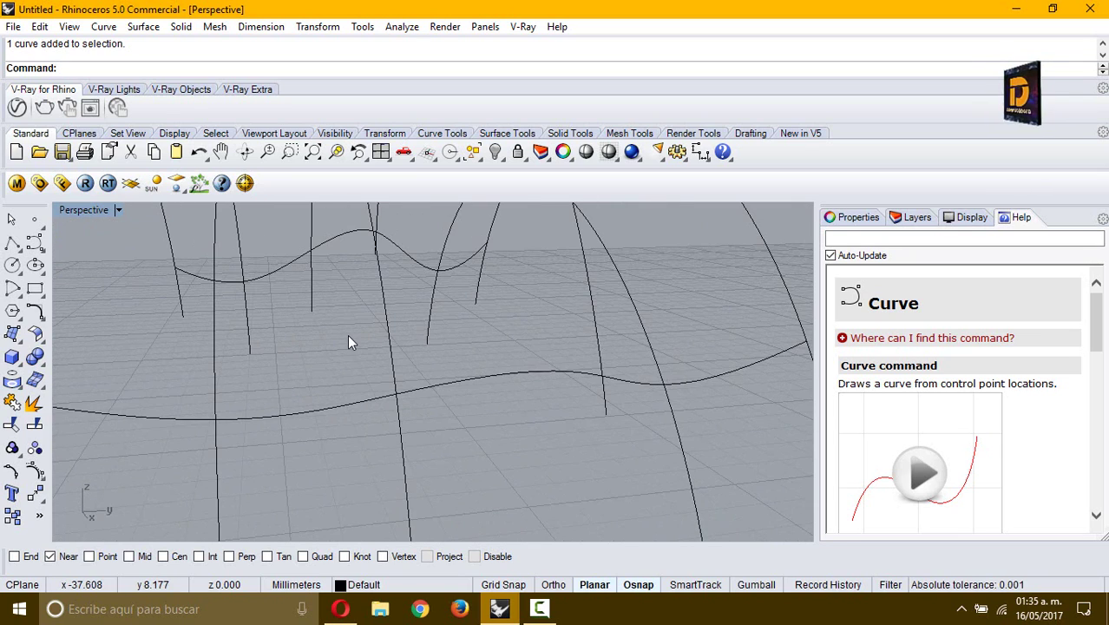
right_drag(482, 373, 333, 284)
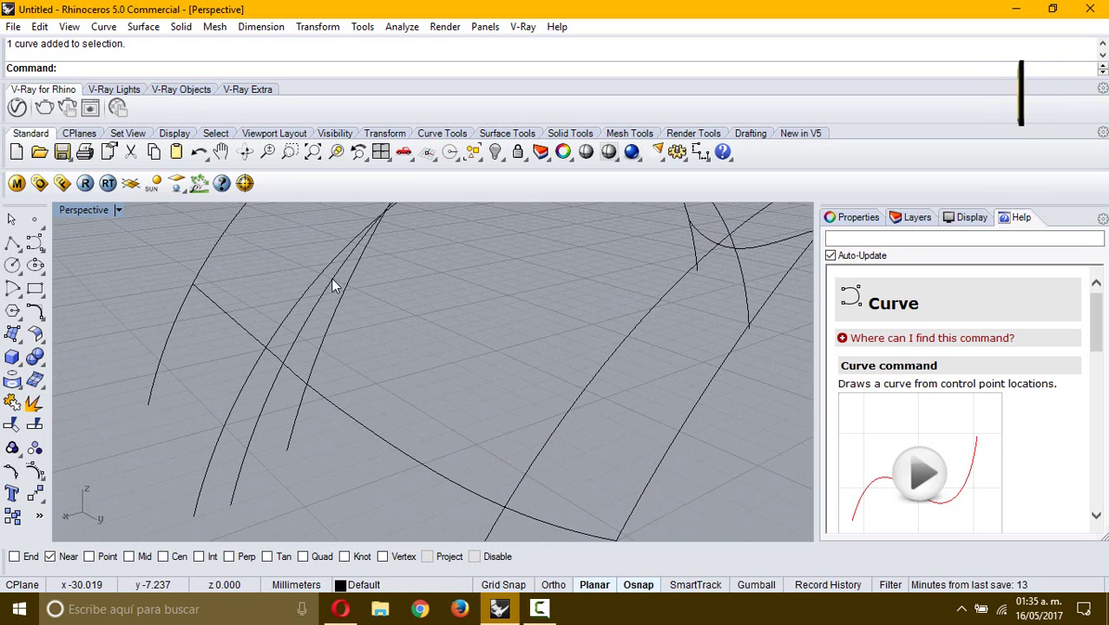